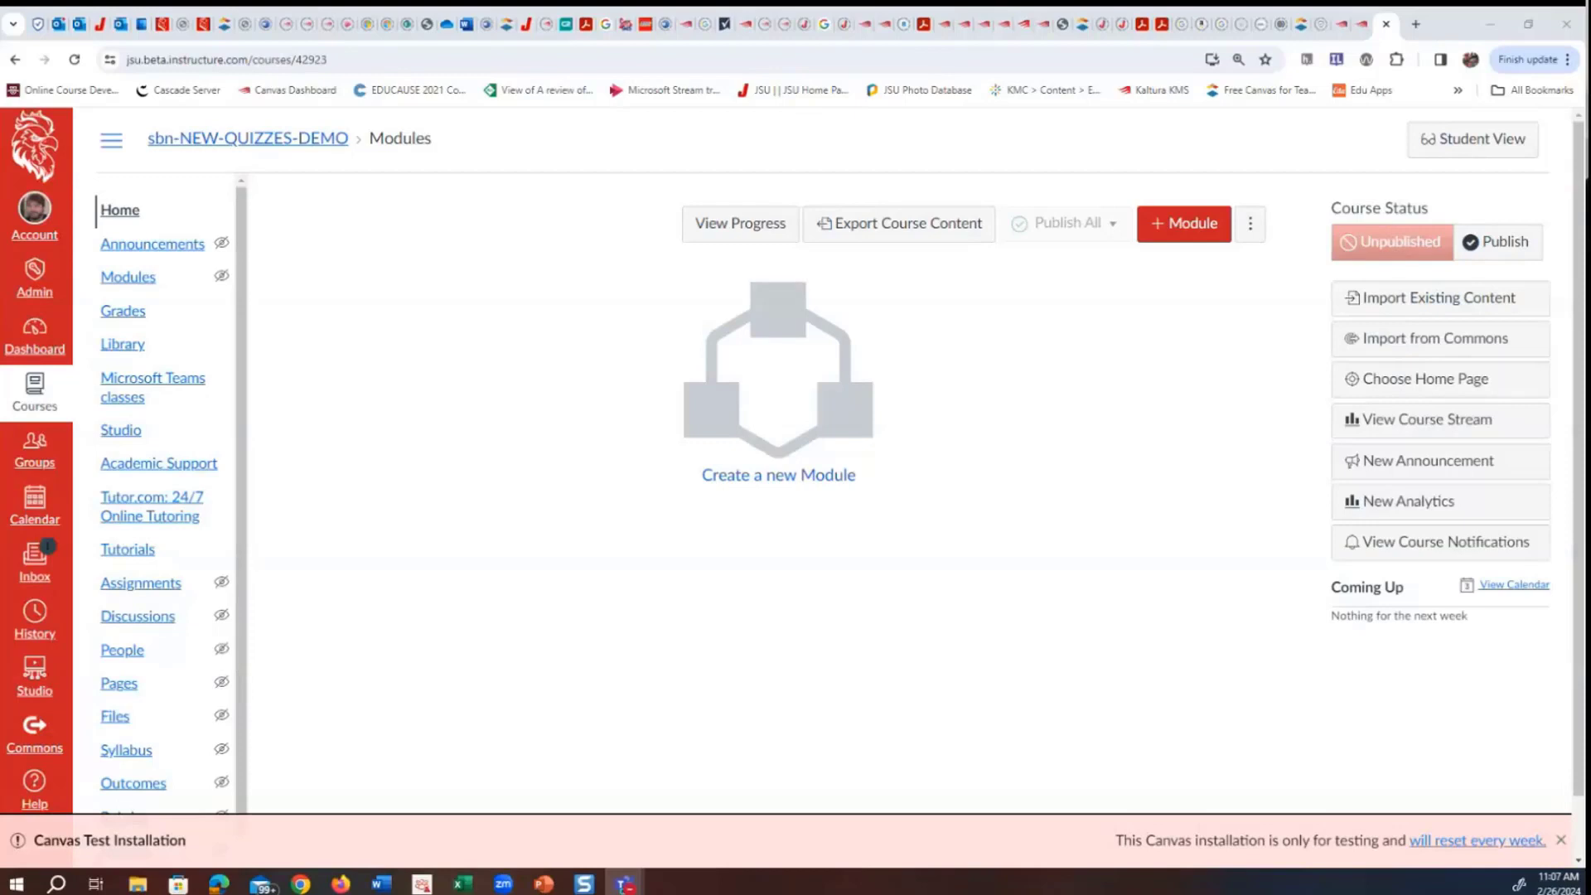
key(super+d)
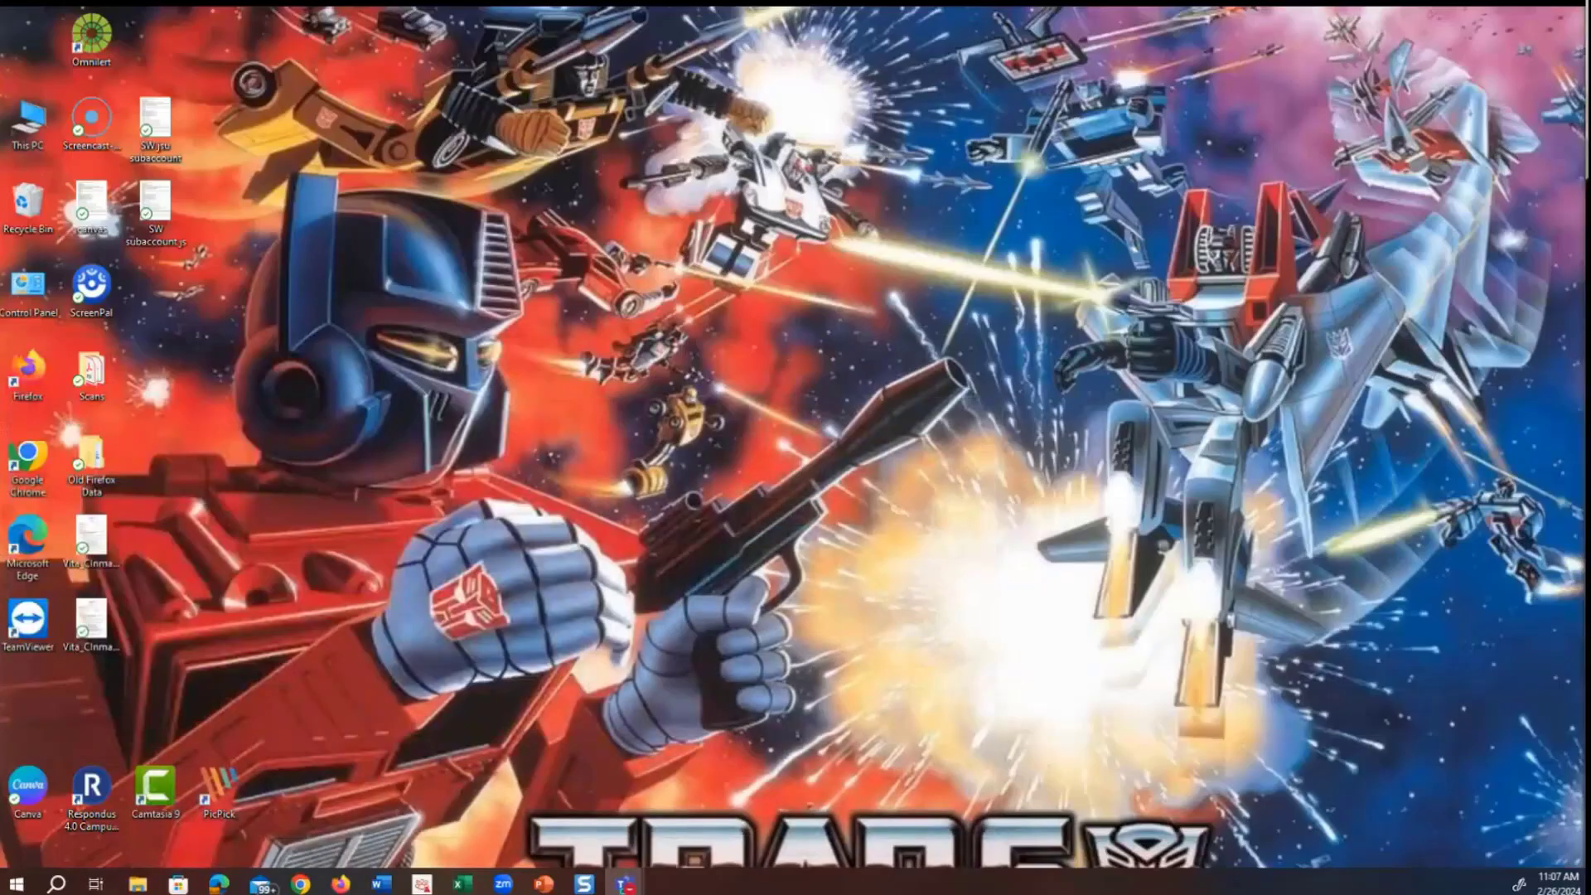
mouse_move(304, 885)
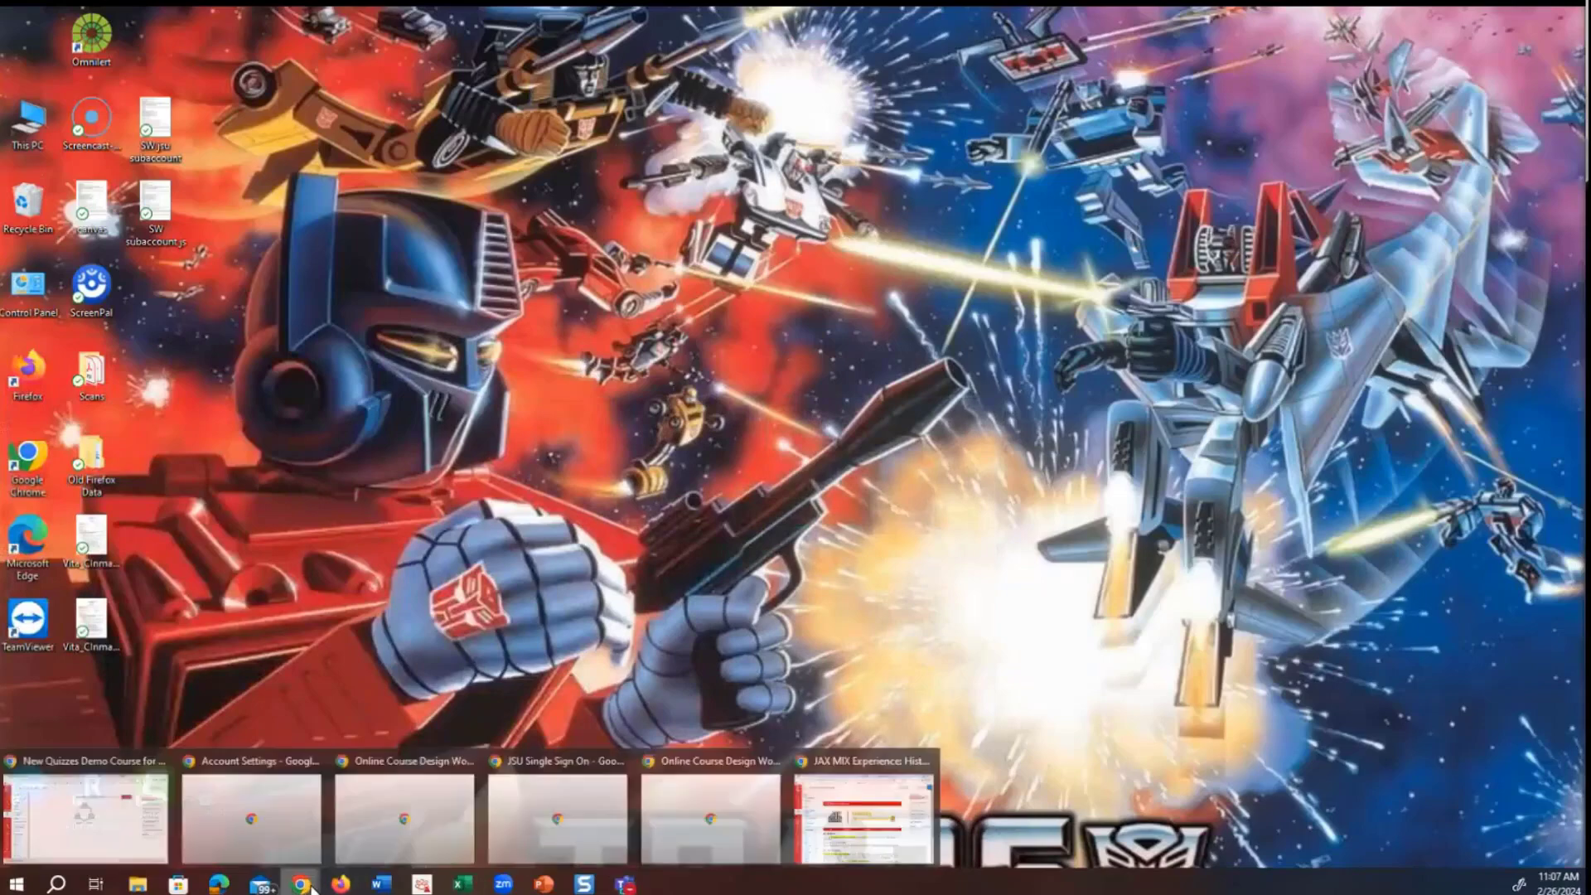
click(71, 840)
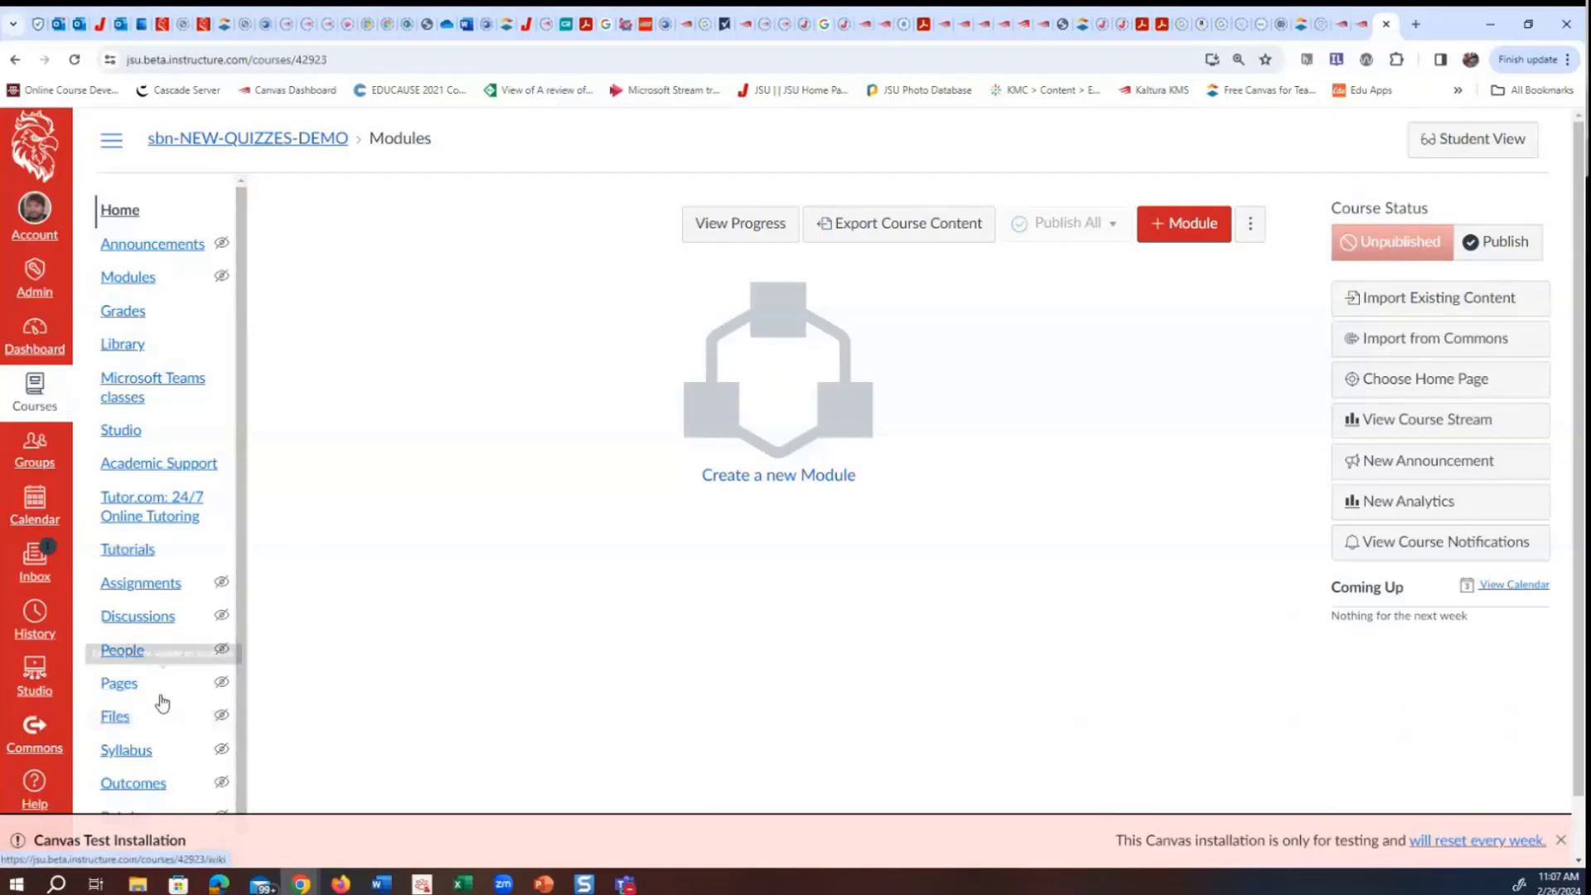
Open the Quizzes page of the sbn-NEW-QUIZZES-DEMO course
scroll(156, 714, down, 1)
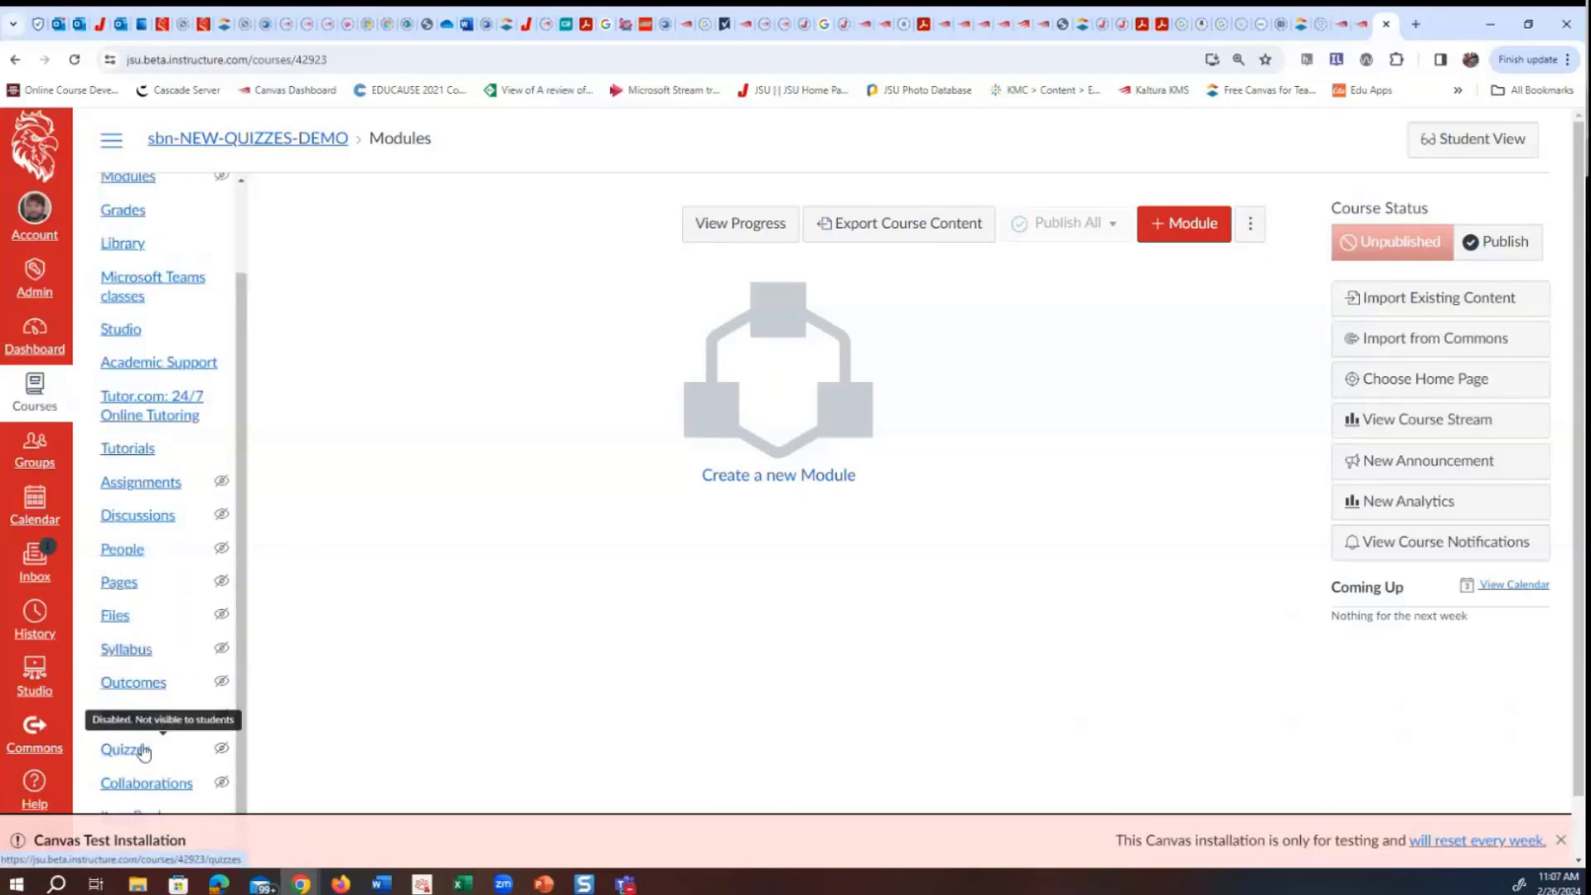
scroll(141, 750, up, 1)
scroll(211, 542, down, 1)
click(133, 750)
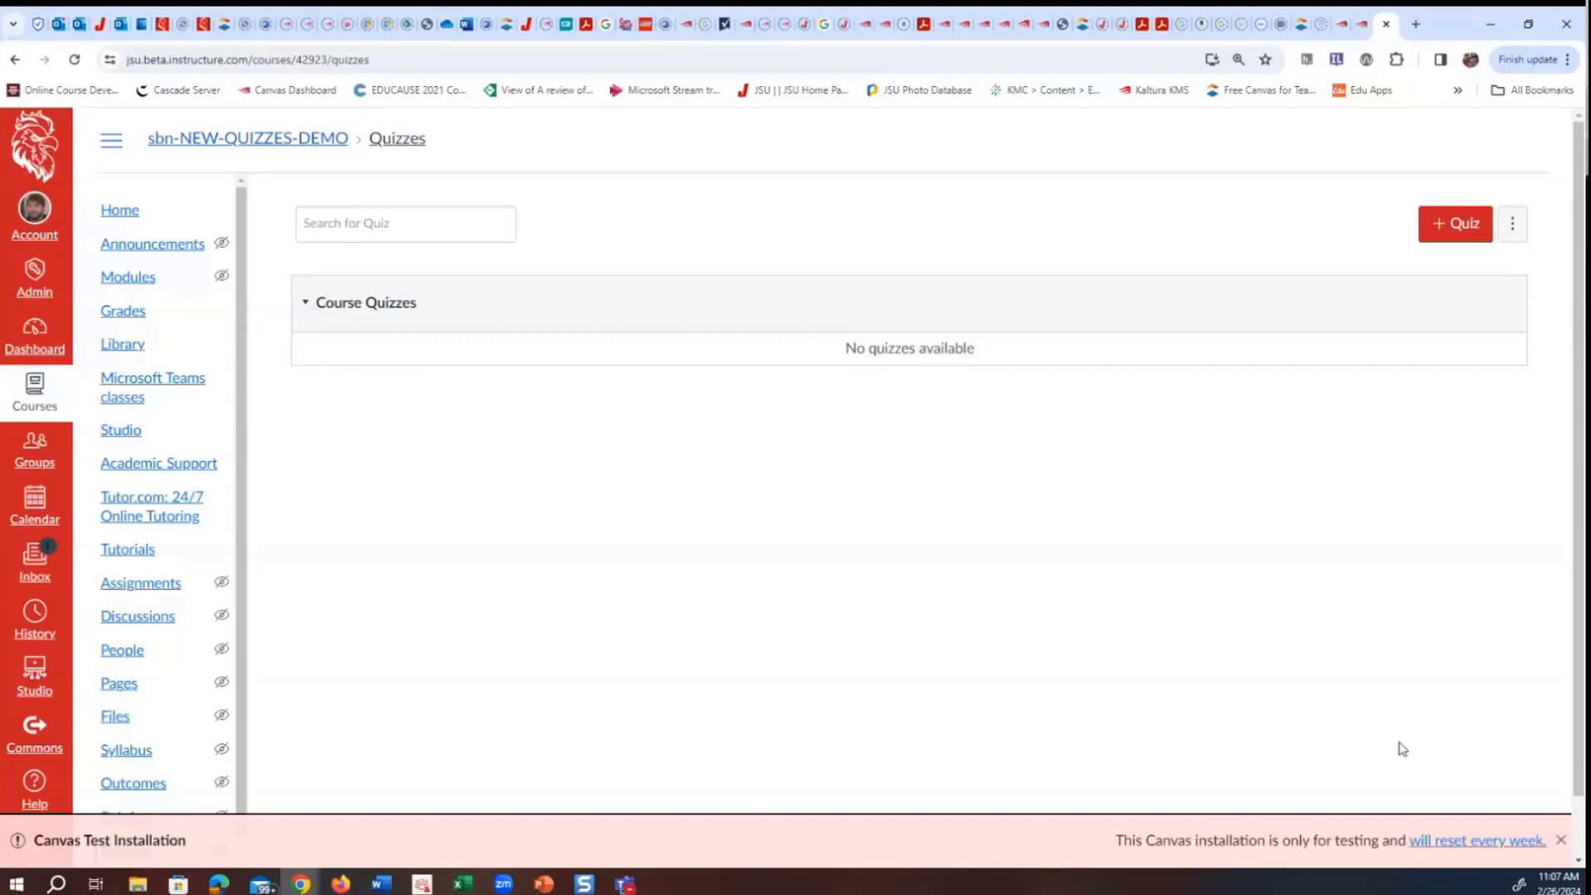
Start a new quiz using the New Quizzes engine, without remembering the choice for the course
click(1461, 230)
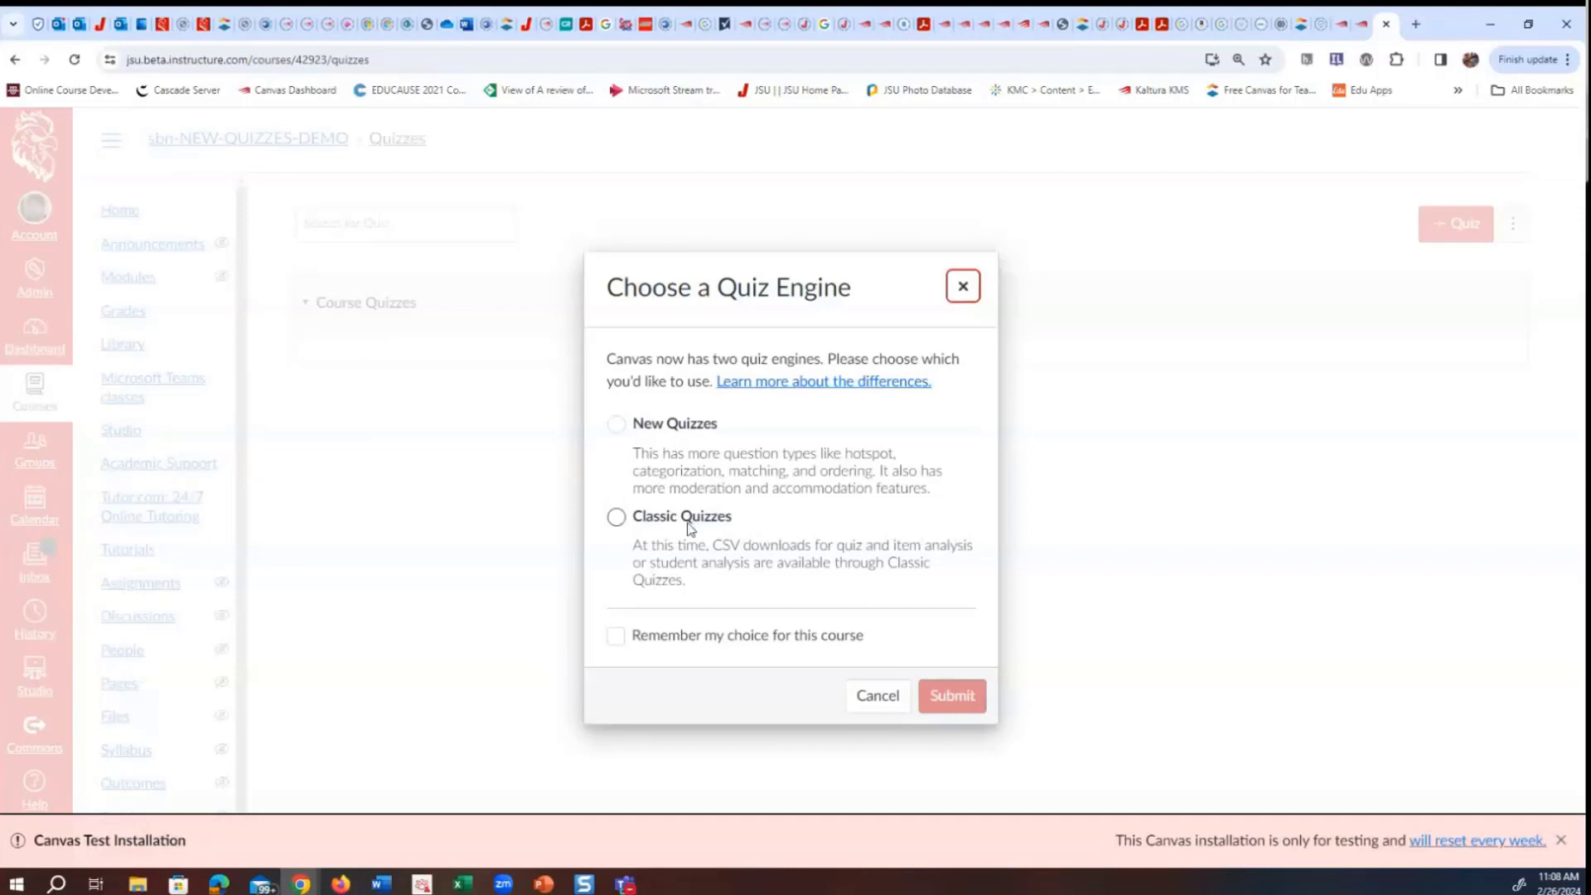
click(616, 424)
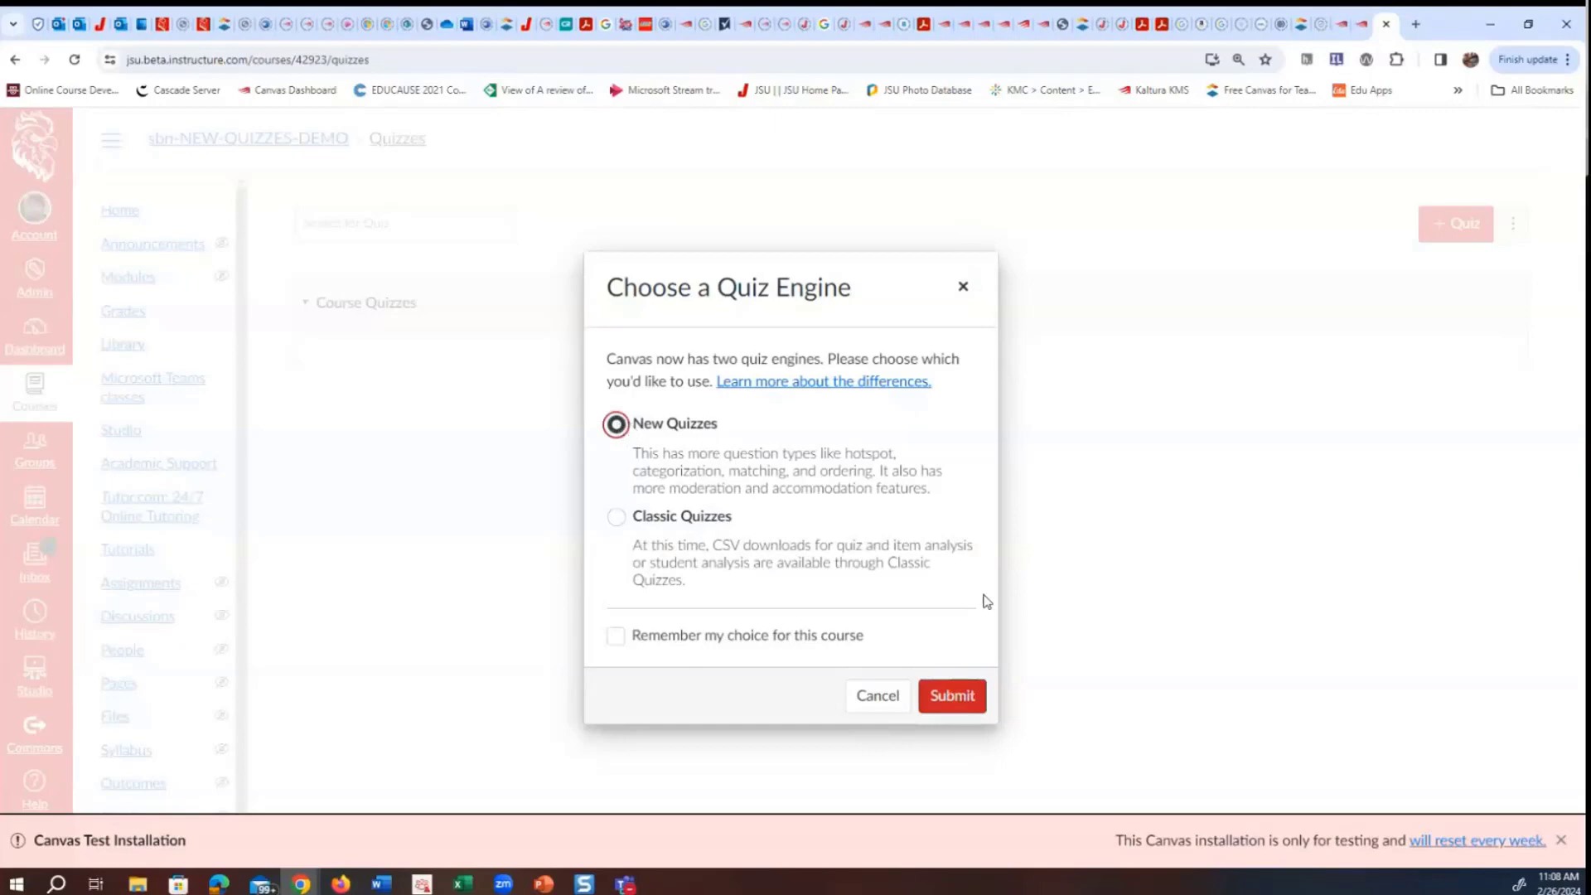
click(962, 701)
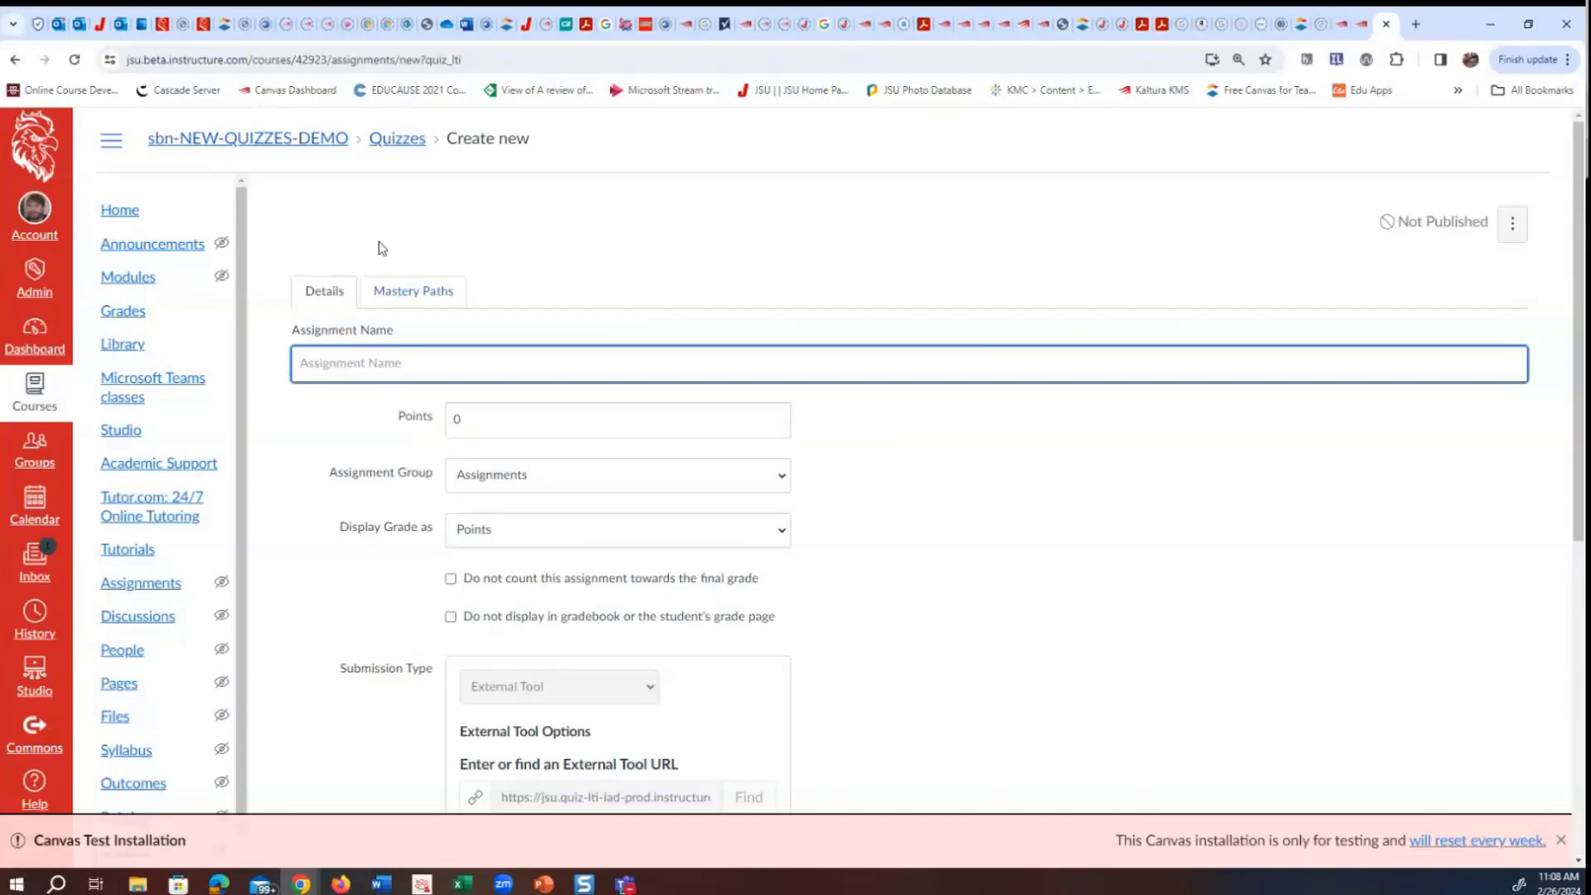
Name the quiz assignment "New Quiz"
click(946, 362)
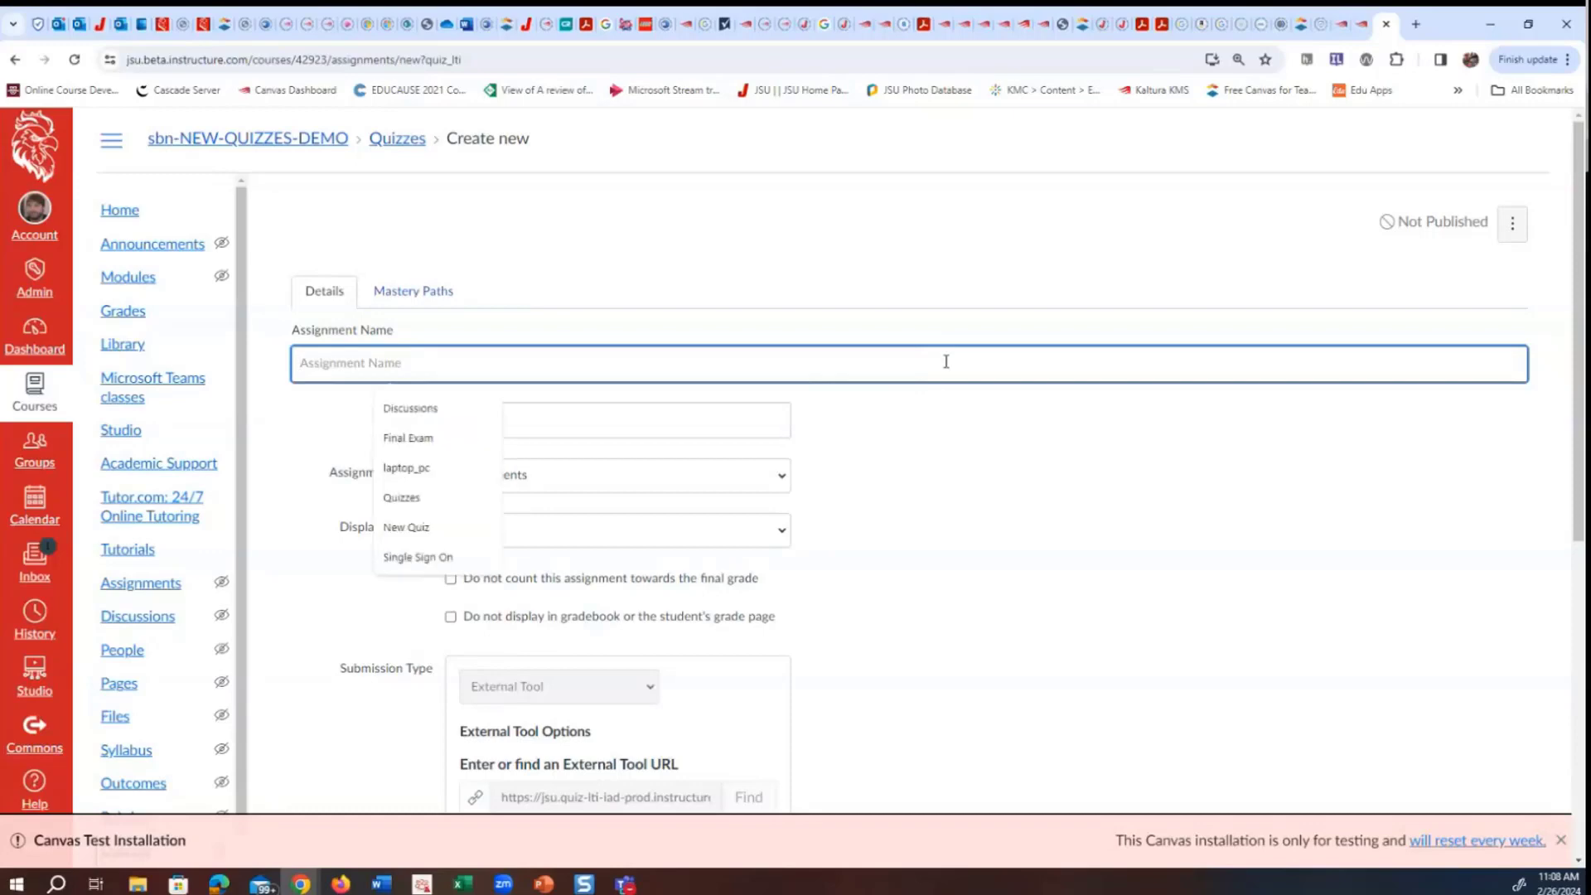
text(New QUI)
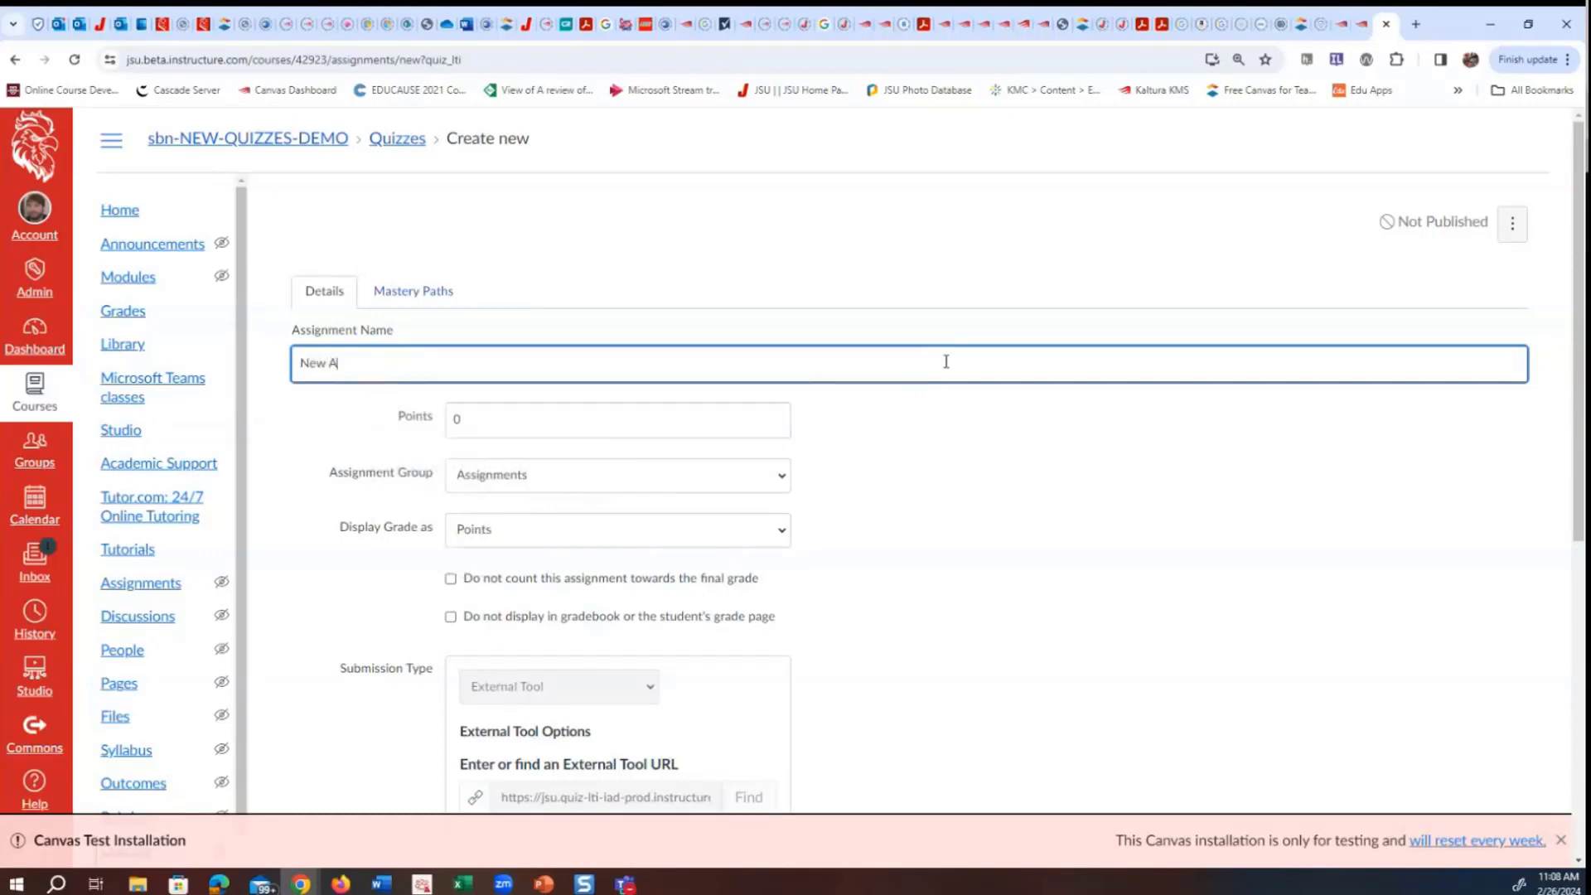
key(BackSpace)
key(BackSpace)
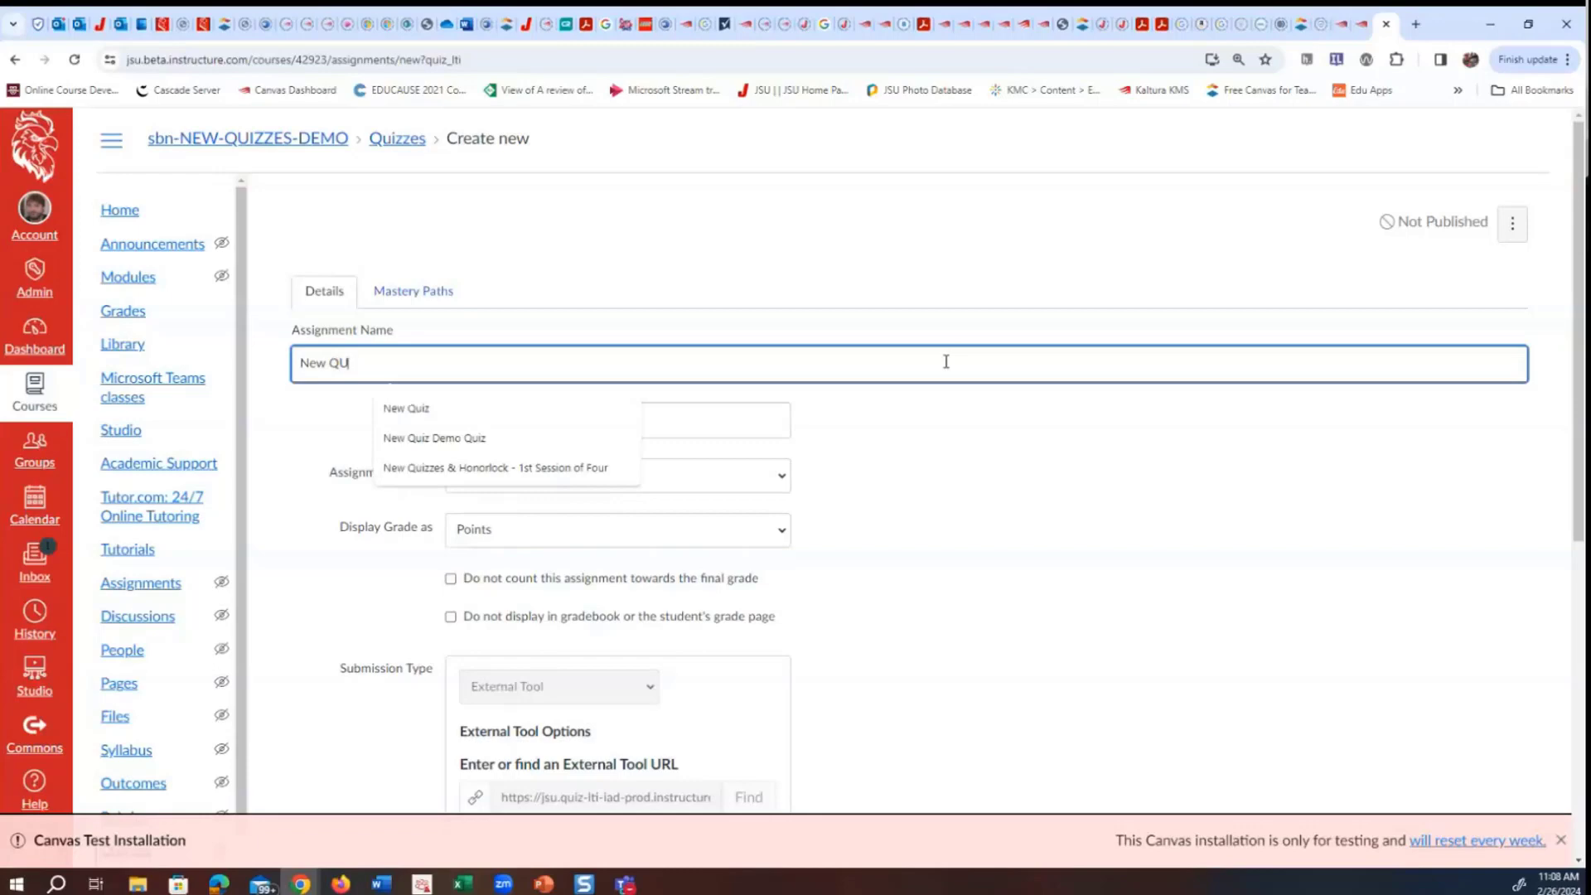
text(uiz)
click(991, 421)
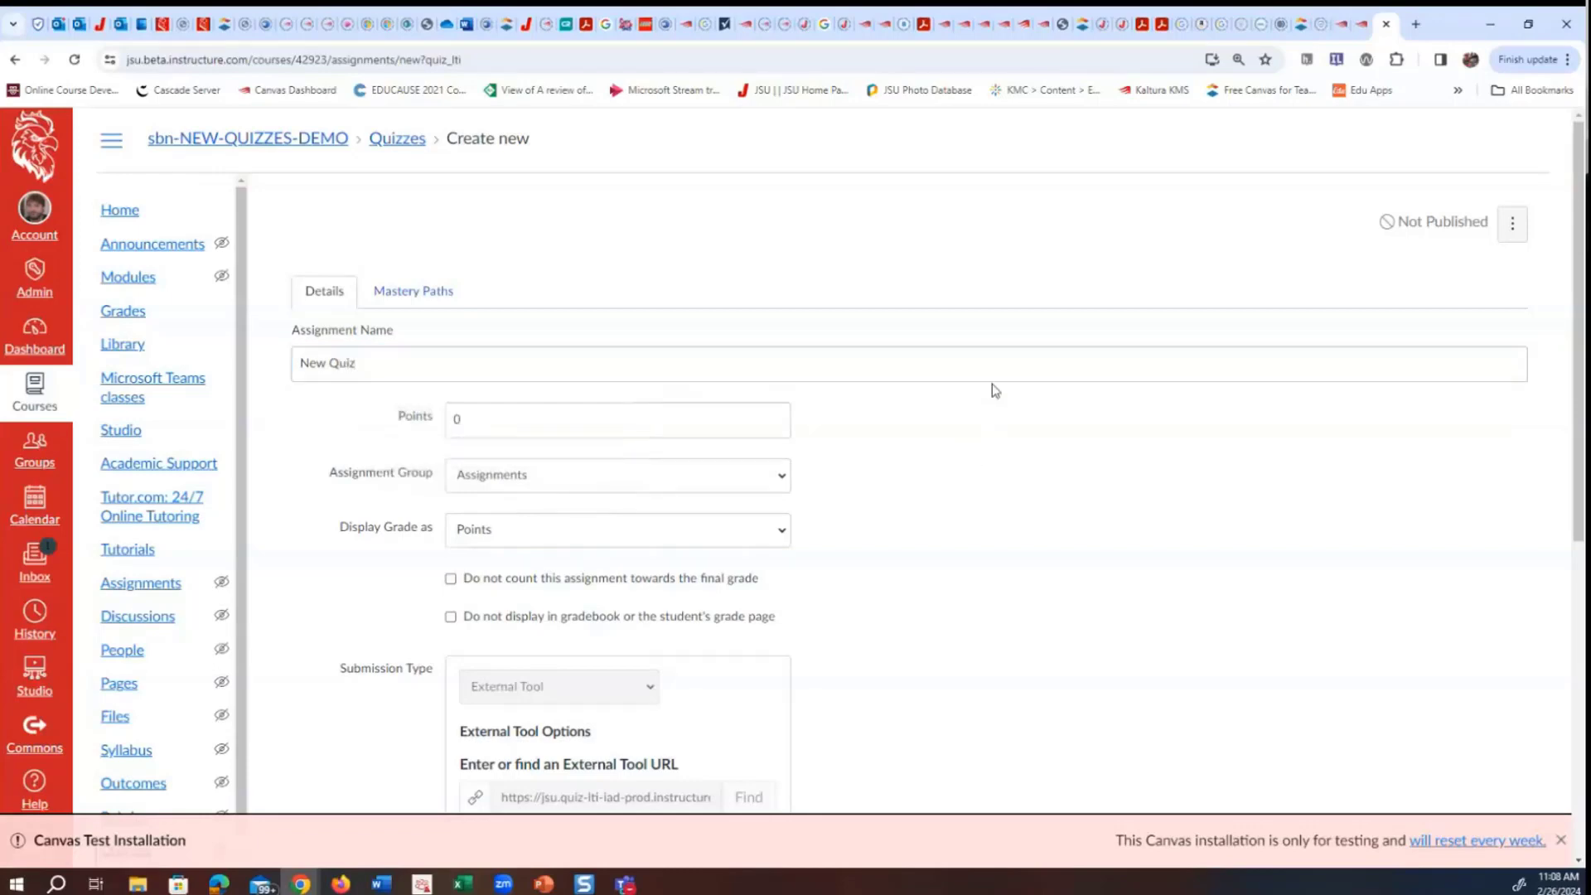
Set the quiz's due date to Feb 27, 2024, 11:59 PM for everyone and save it without publishing
scroll(1048, 313, down, 1)
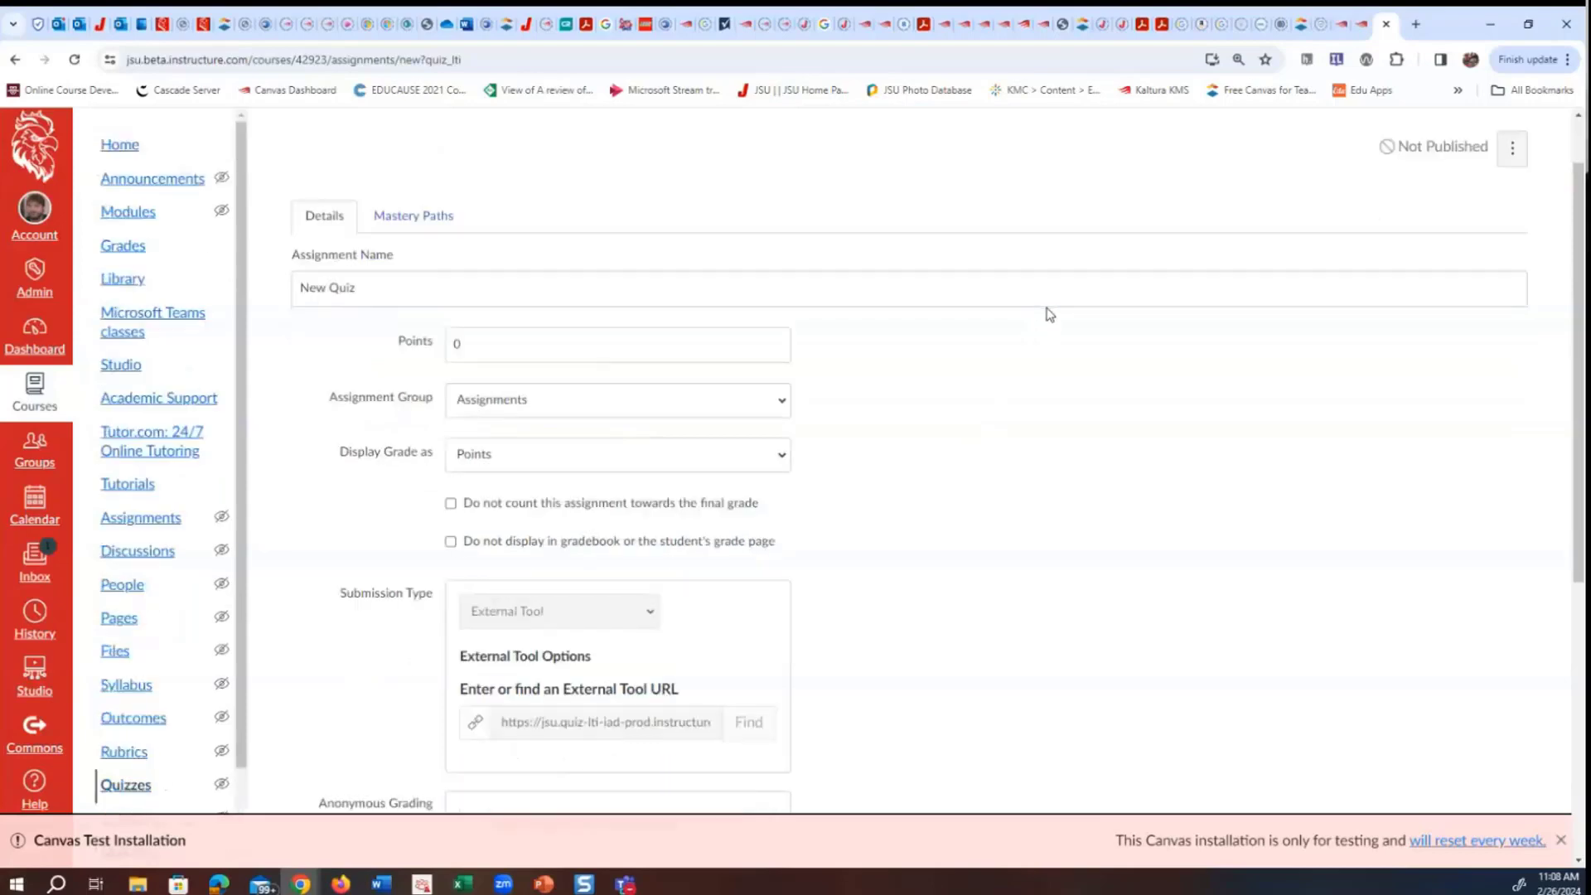
scroll(1050, 313, down, 5)
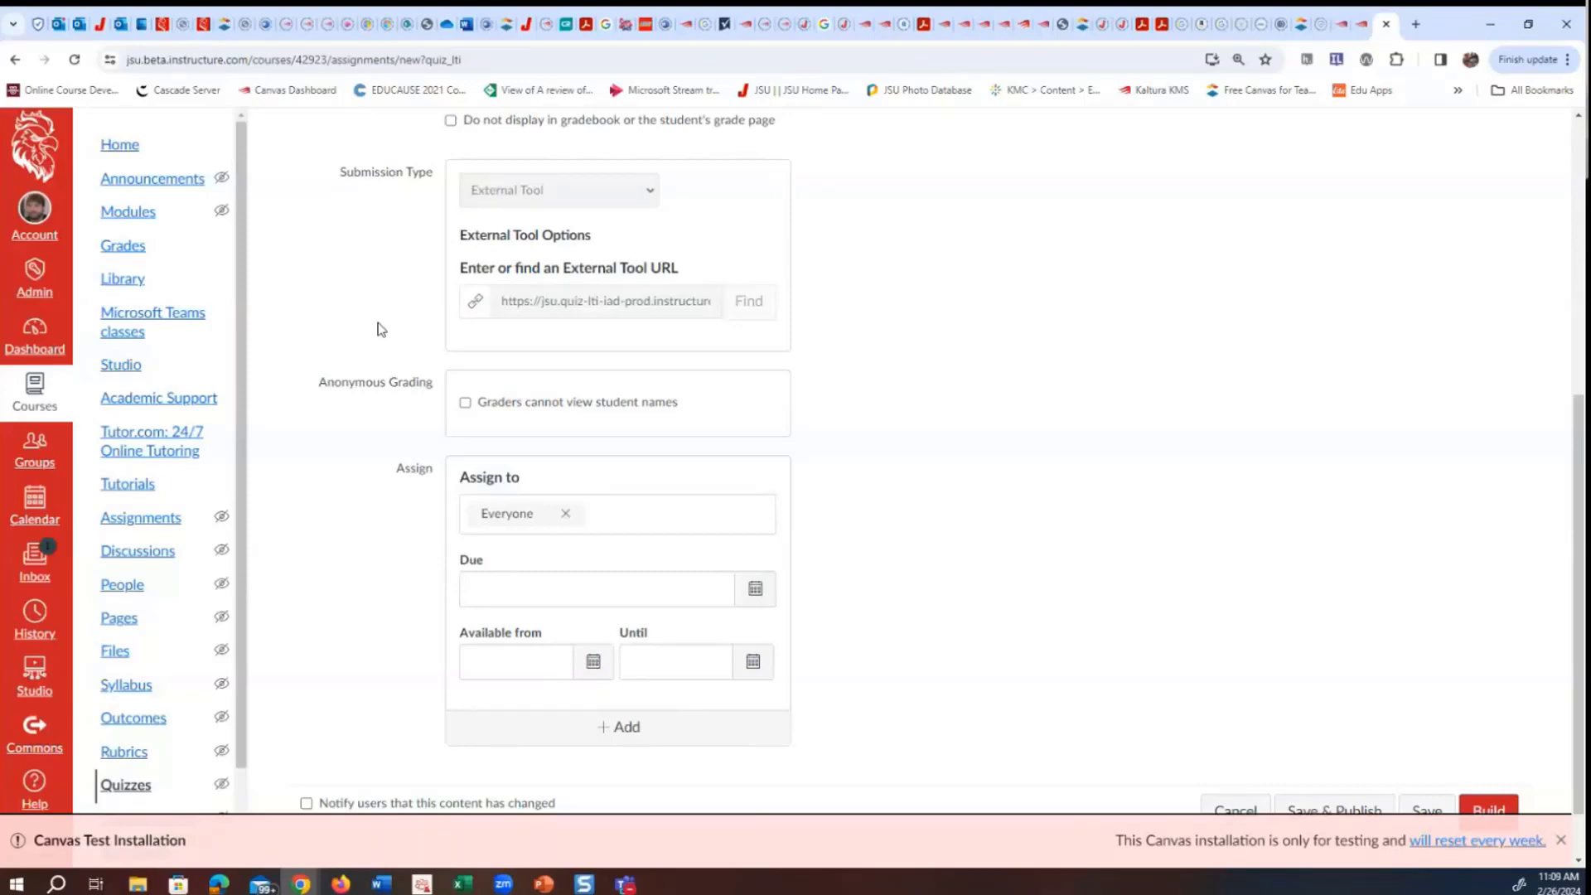
scroll(580, 381, down, 1)
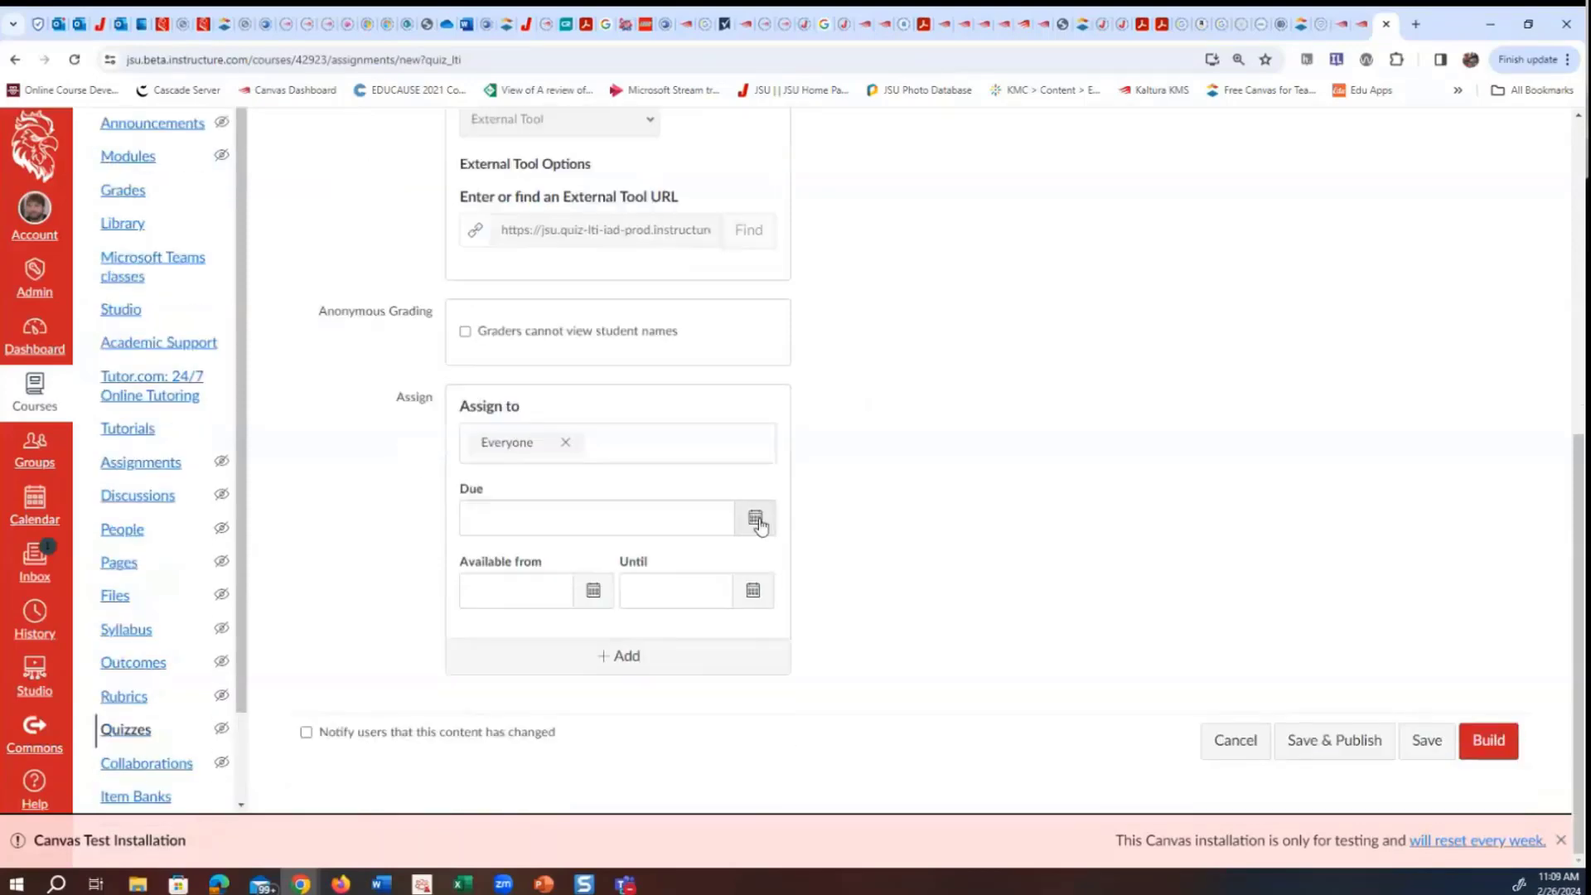
click(756, 519)
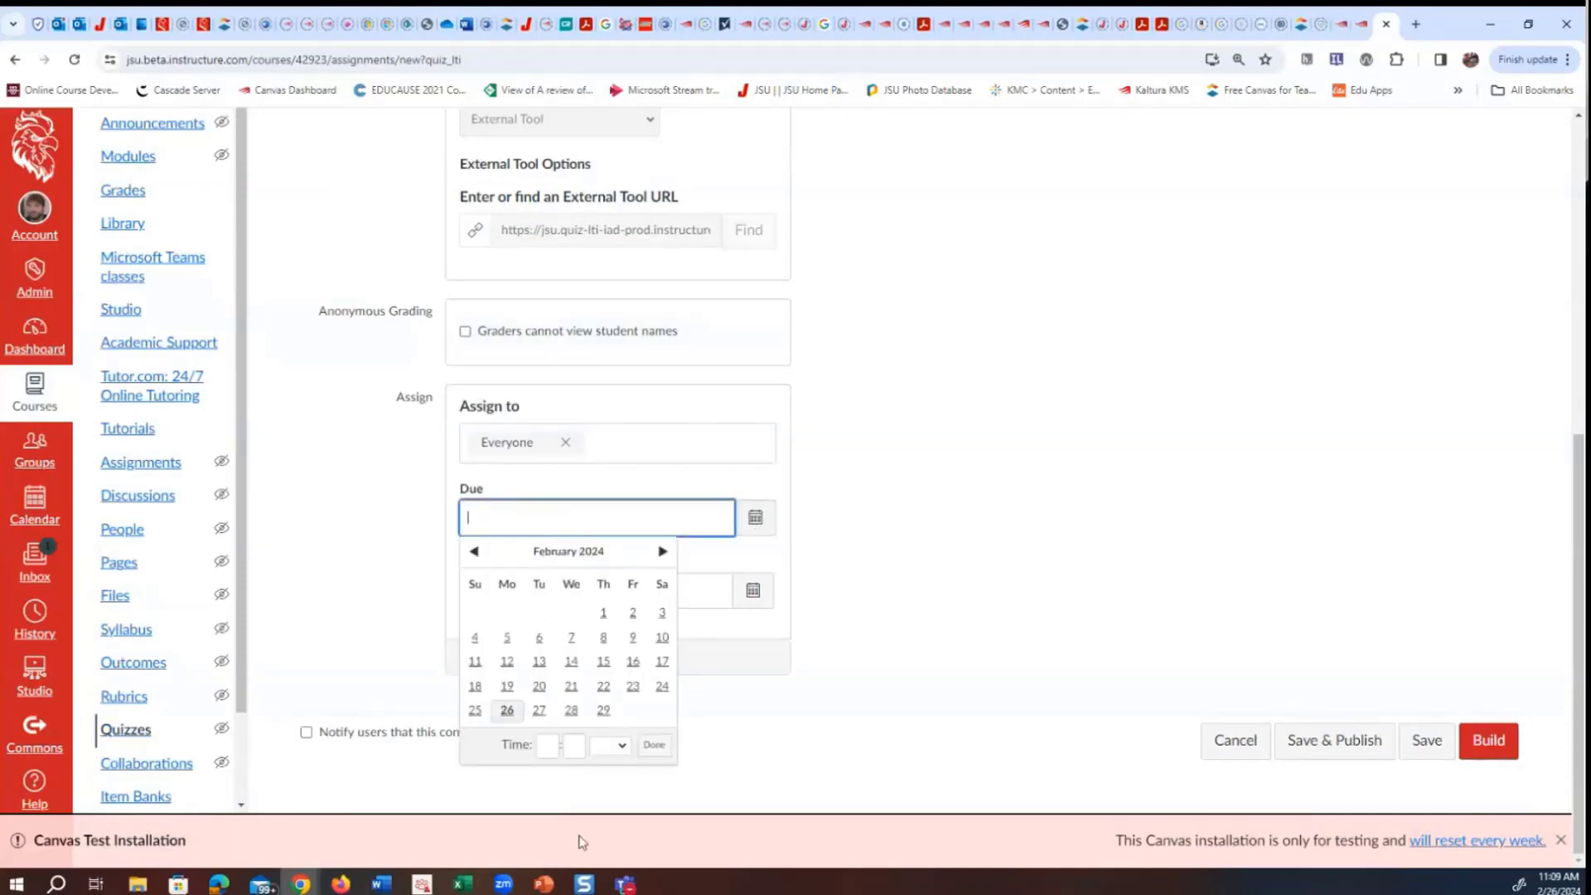
click(539, 711)
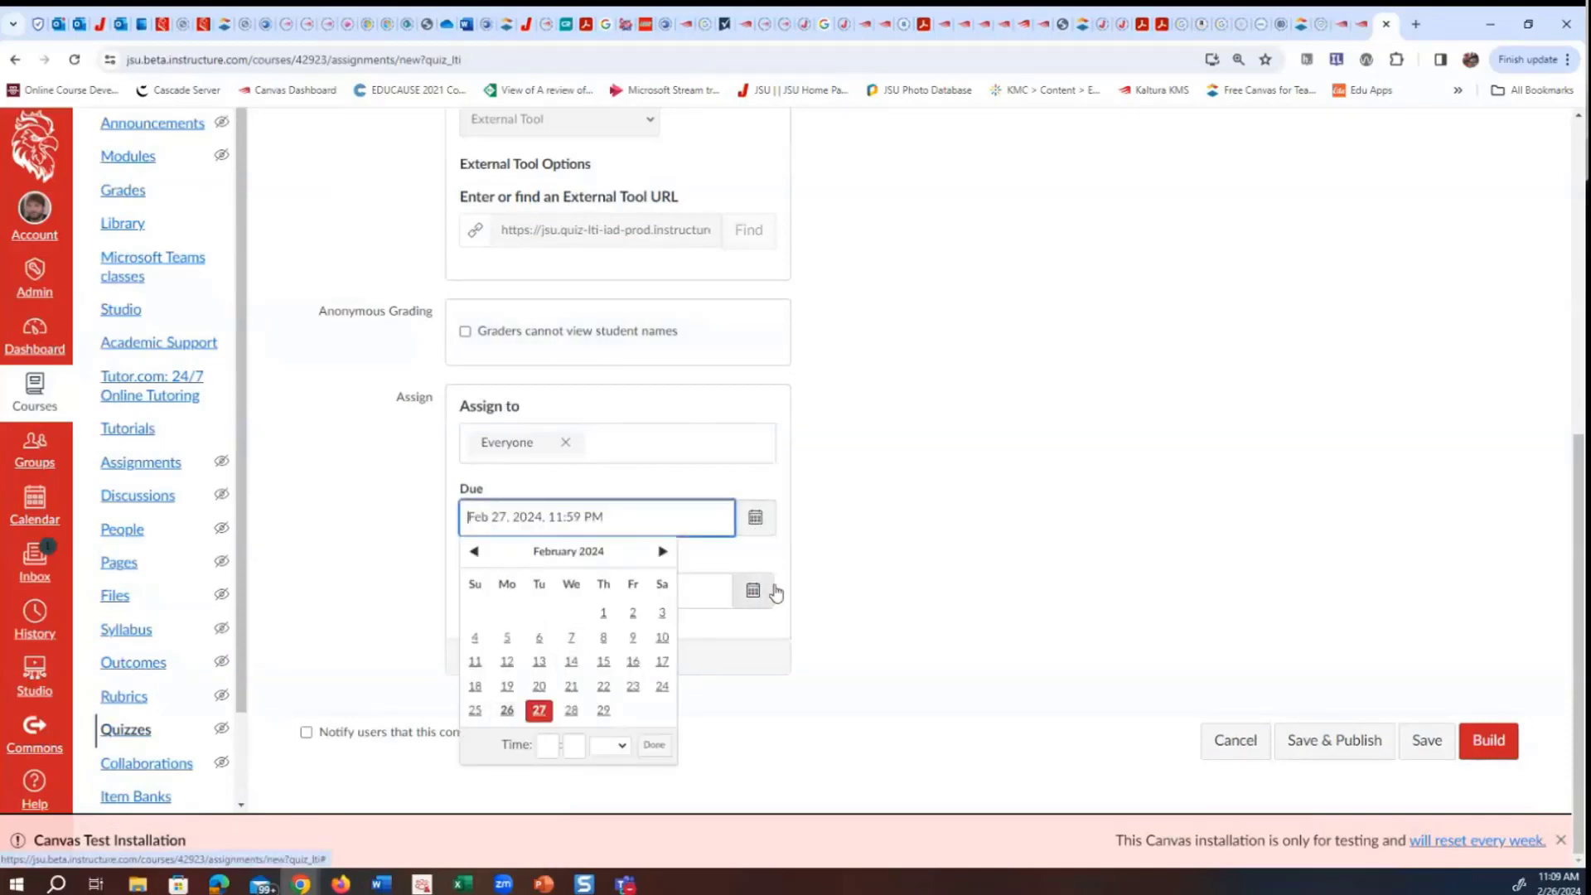
click(654, 745)
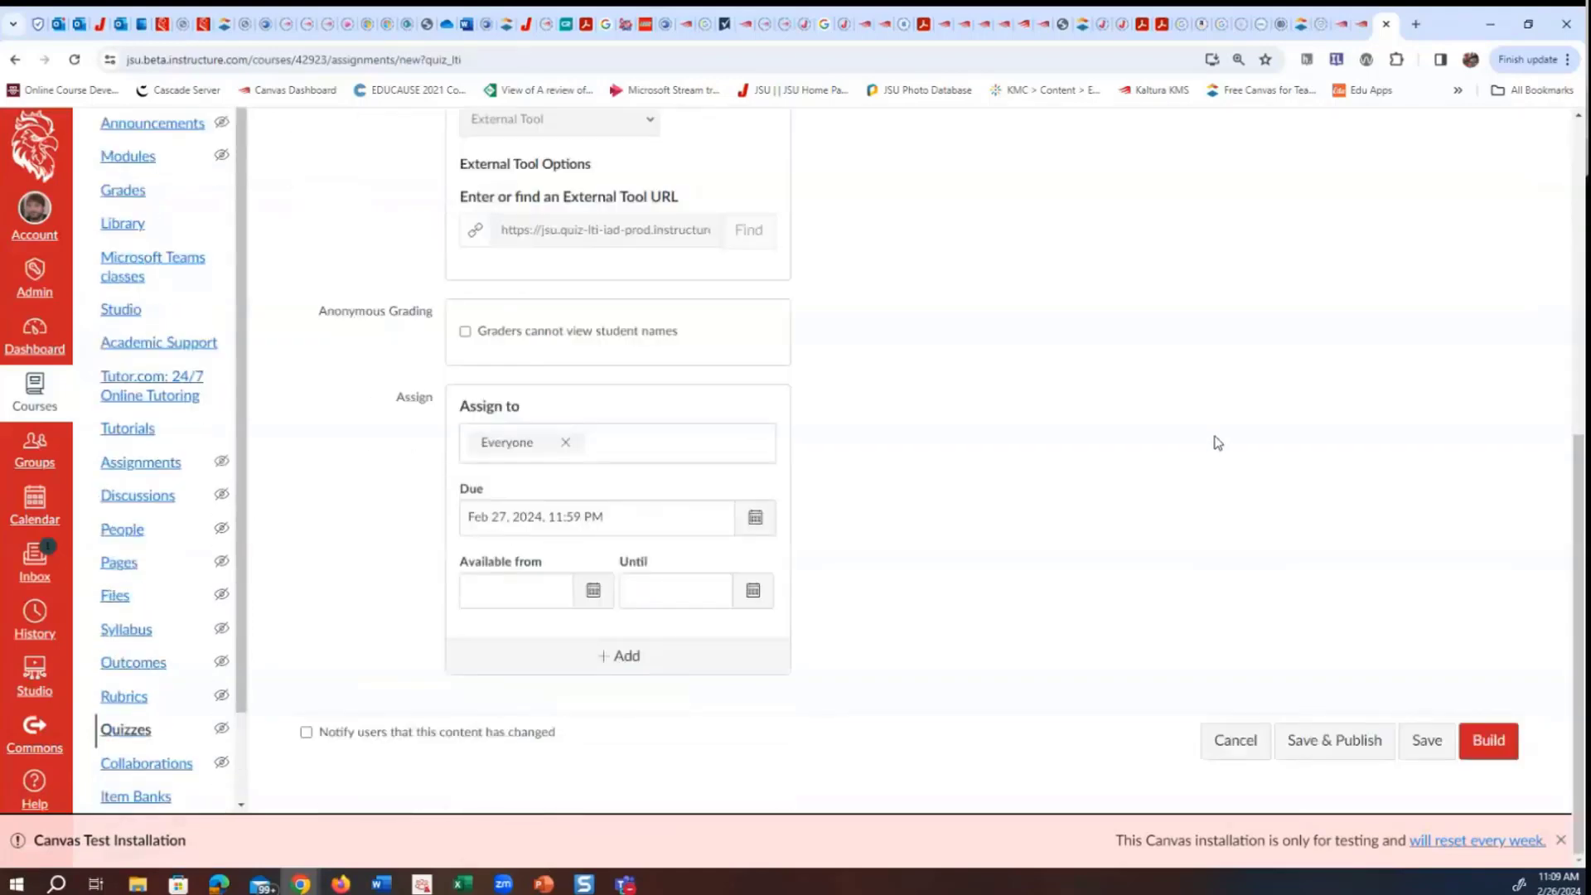
click(1427, 741)
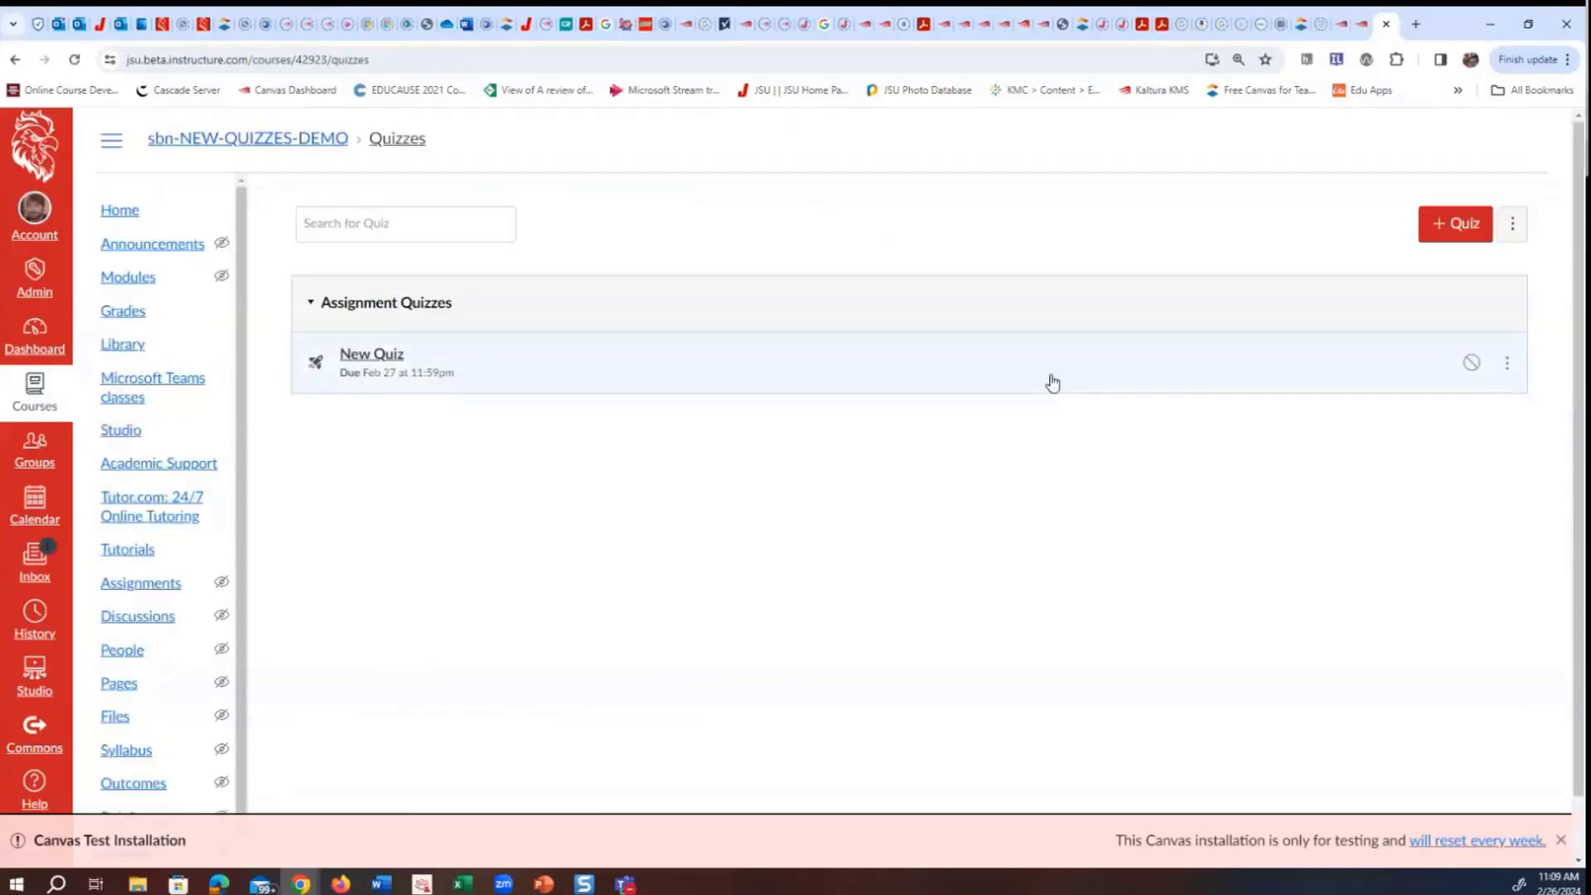
Reopen New Quiz for editing, review its assignment details, and proceed to building the quiz
click(1508, 365)
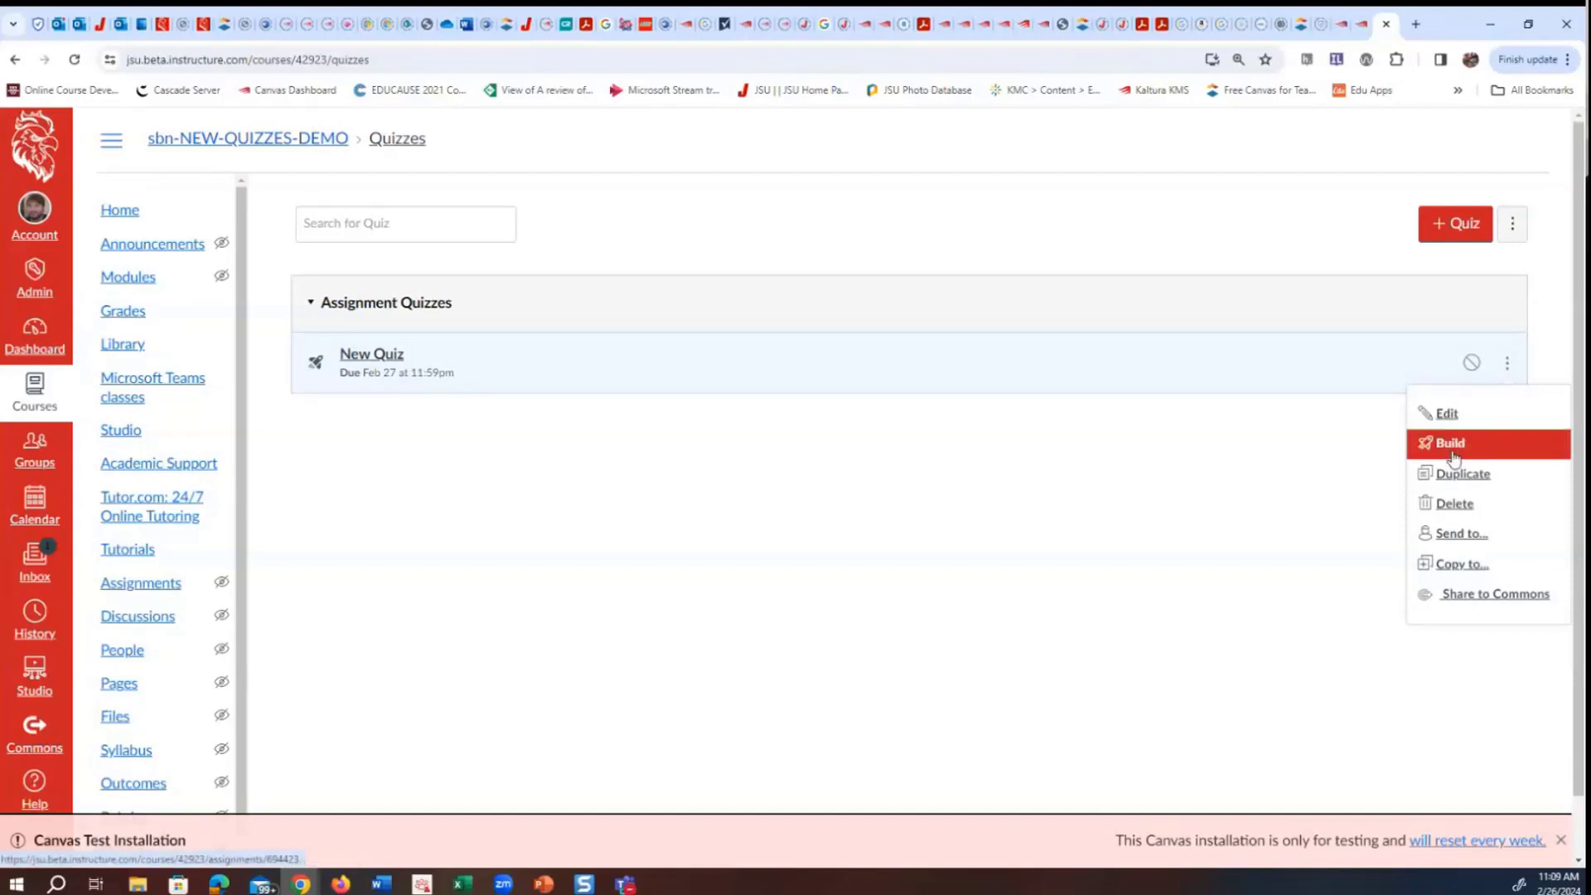
click(1446, 413)
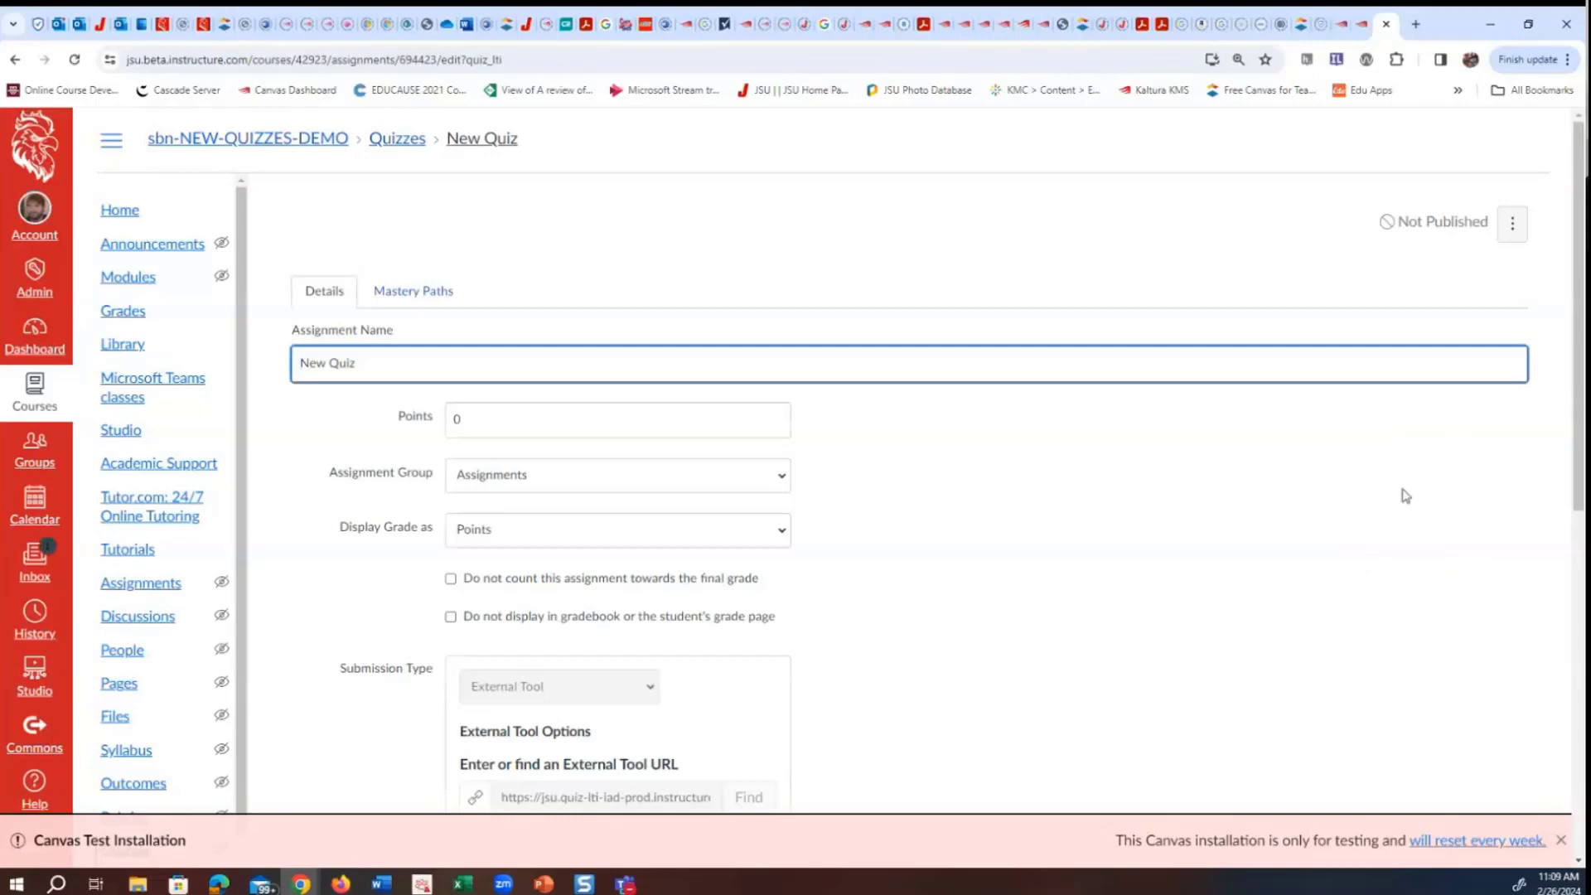
scroll(1406, 498, down, 8)
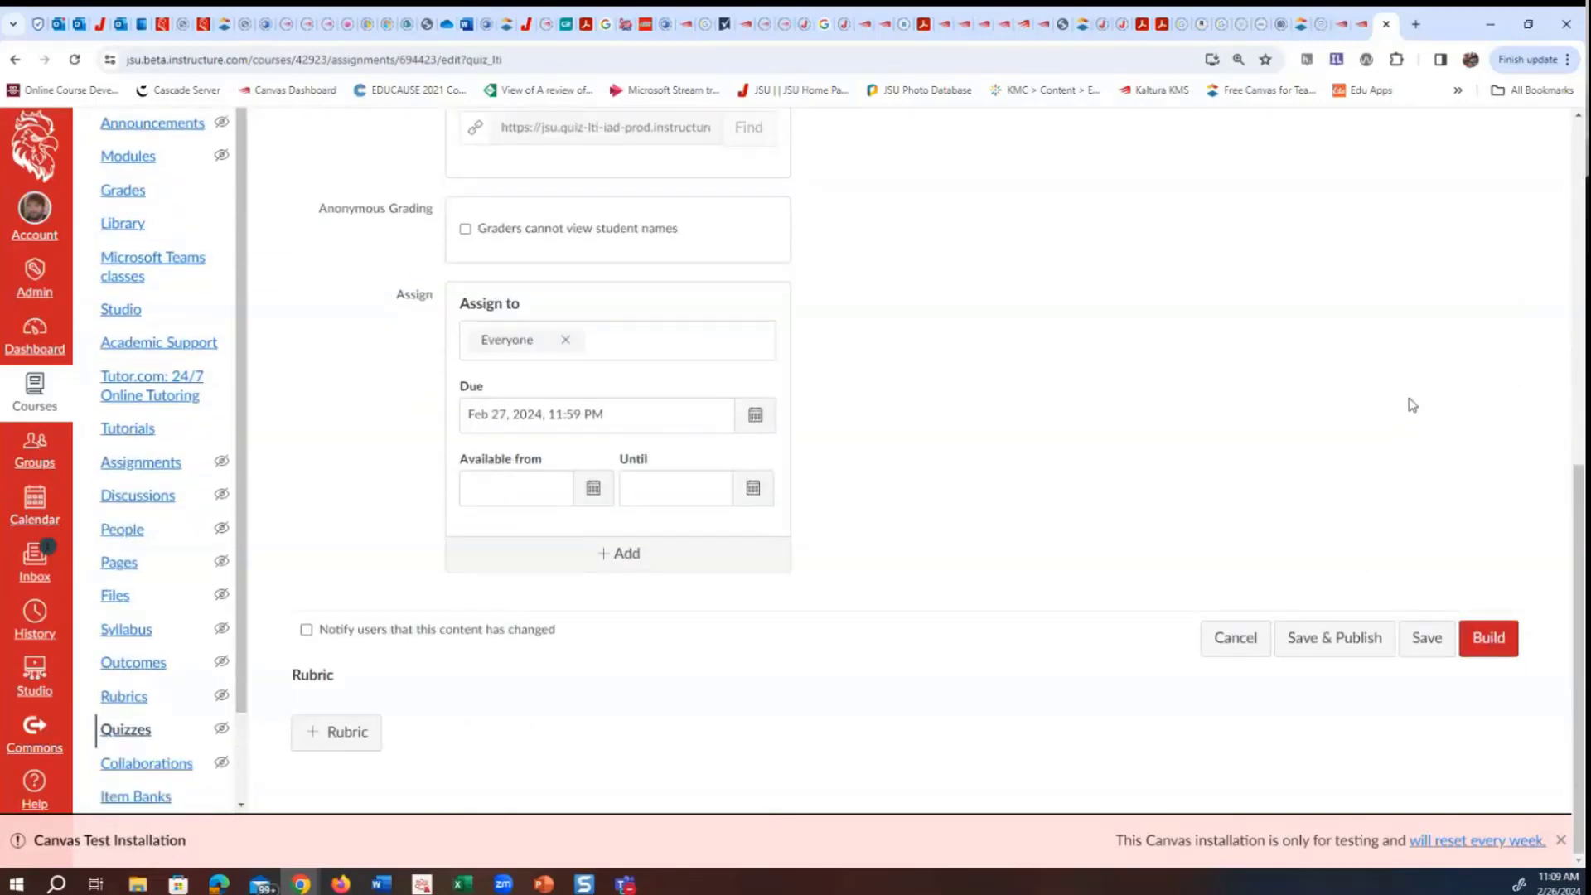
scroll(1413, 410, up, 4)
scroll(1416, 412, down, 4)
click(1492, 637)
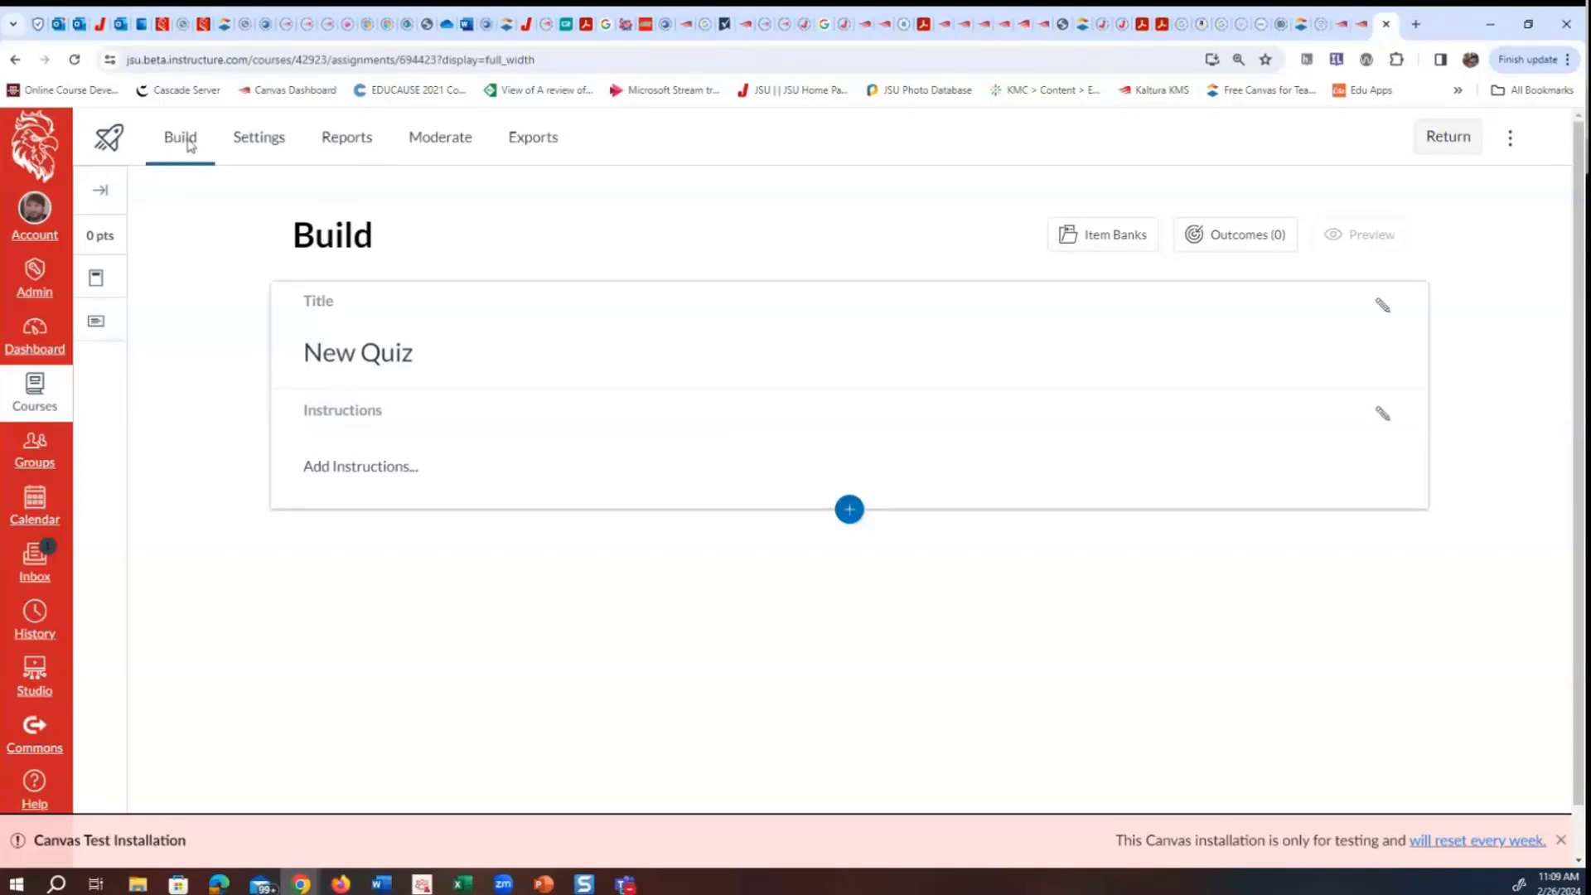
Look through the quiz's Settings, Reports, Moderate and Exports pages, then return to Build and view its additional options
click(266, 146)
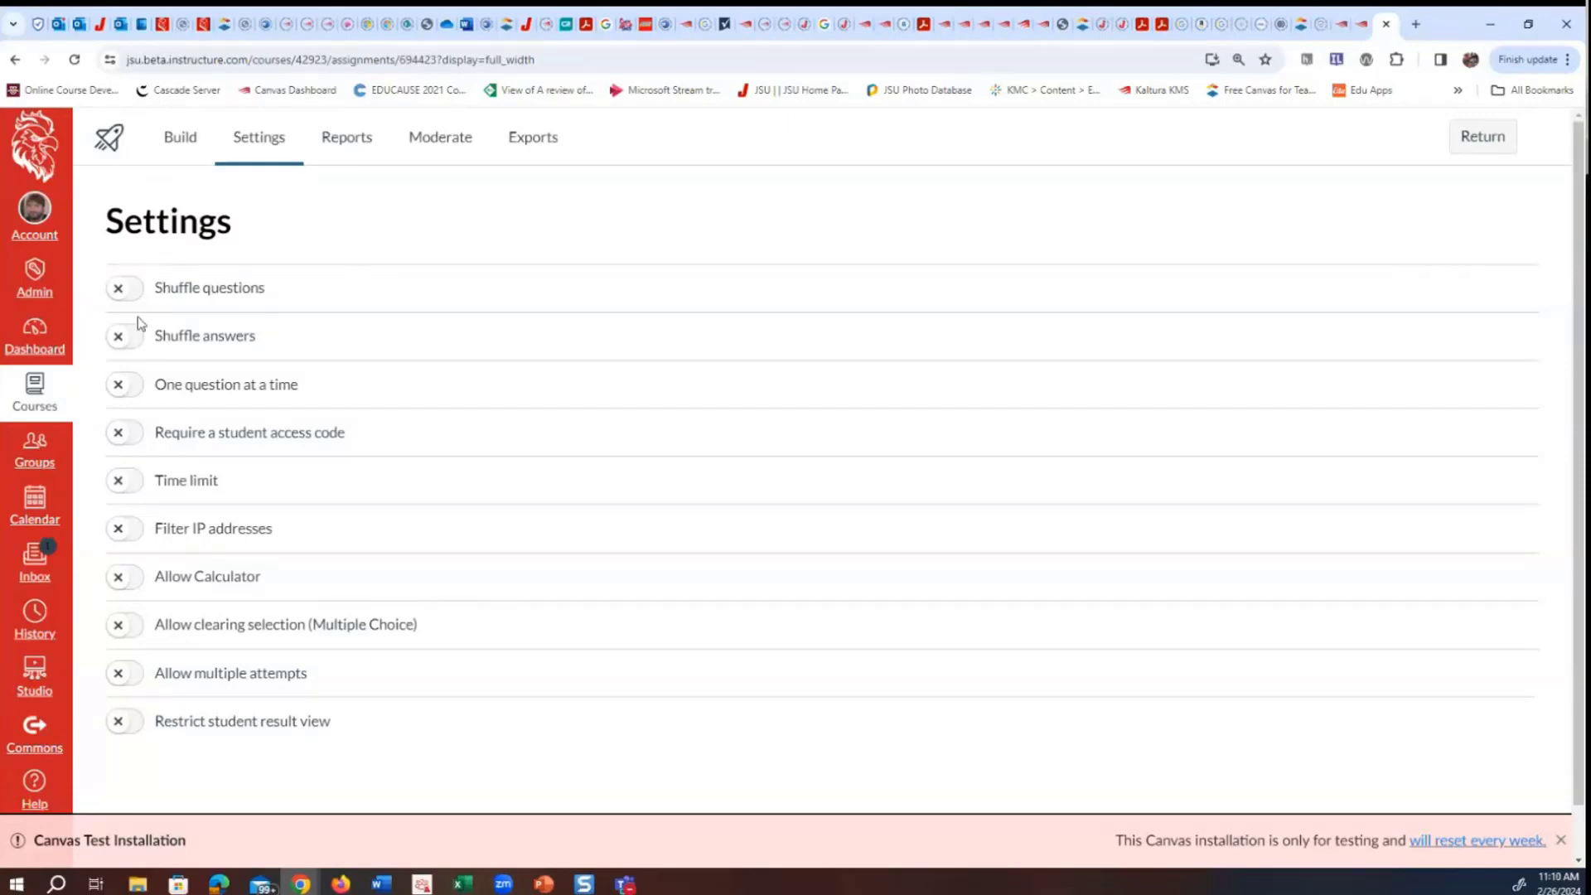
click(369, 154)
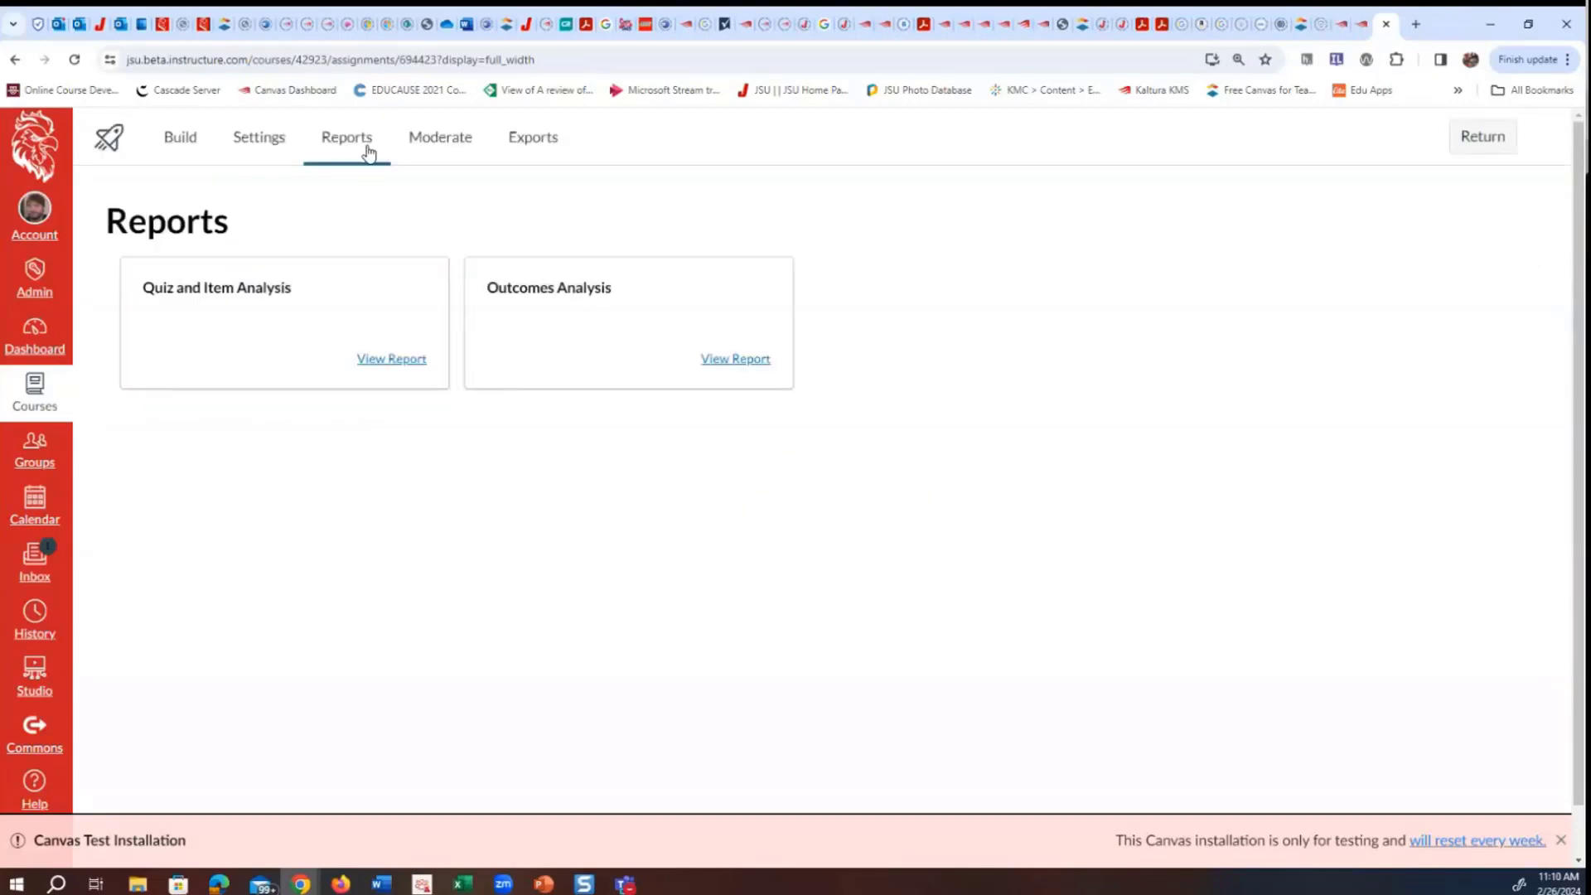
click(443, 146)
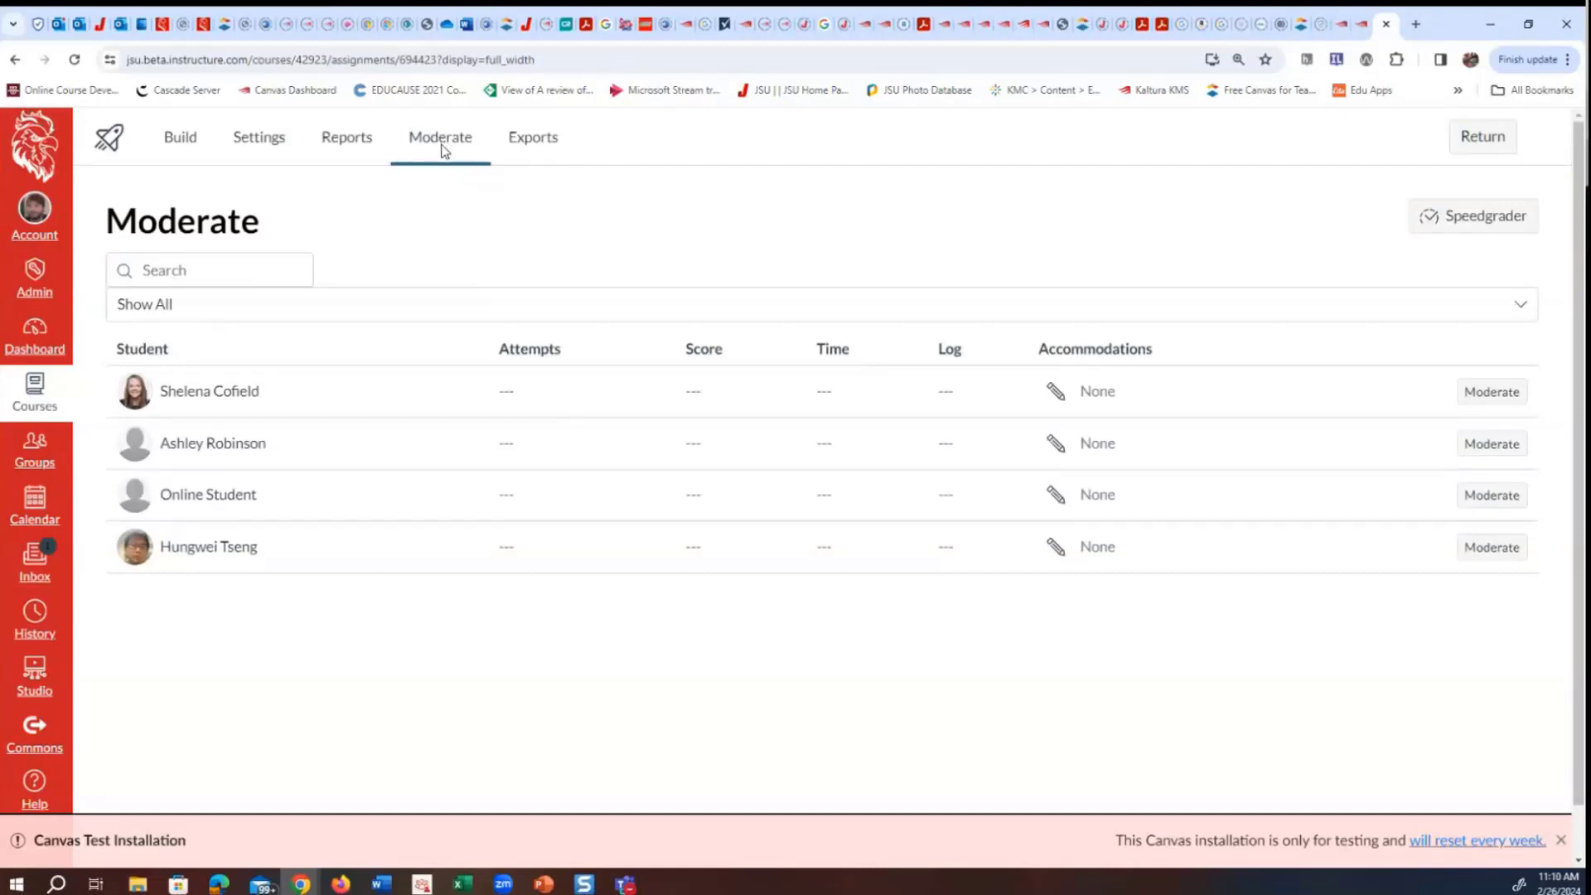
click(535, 142)
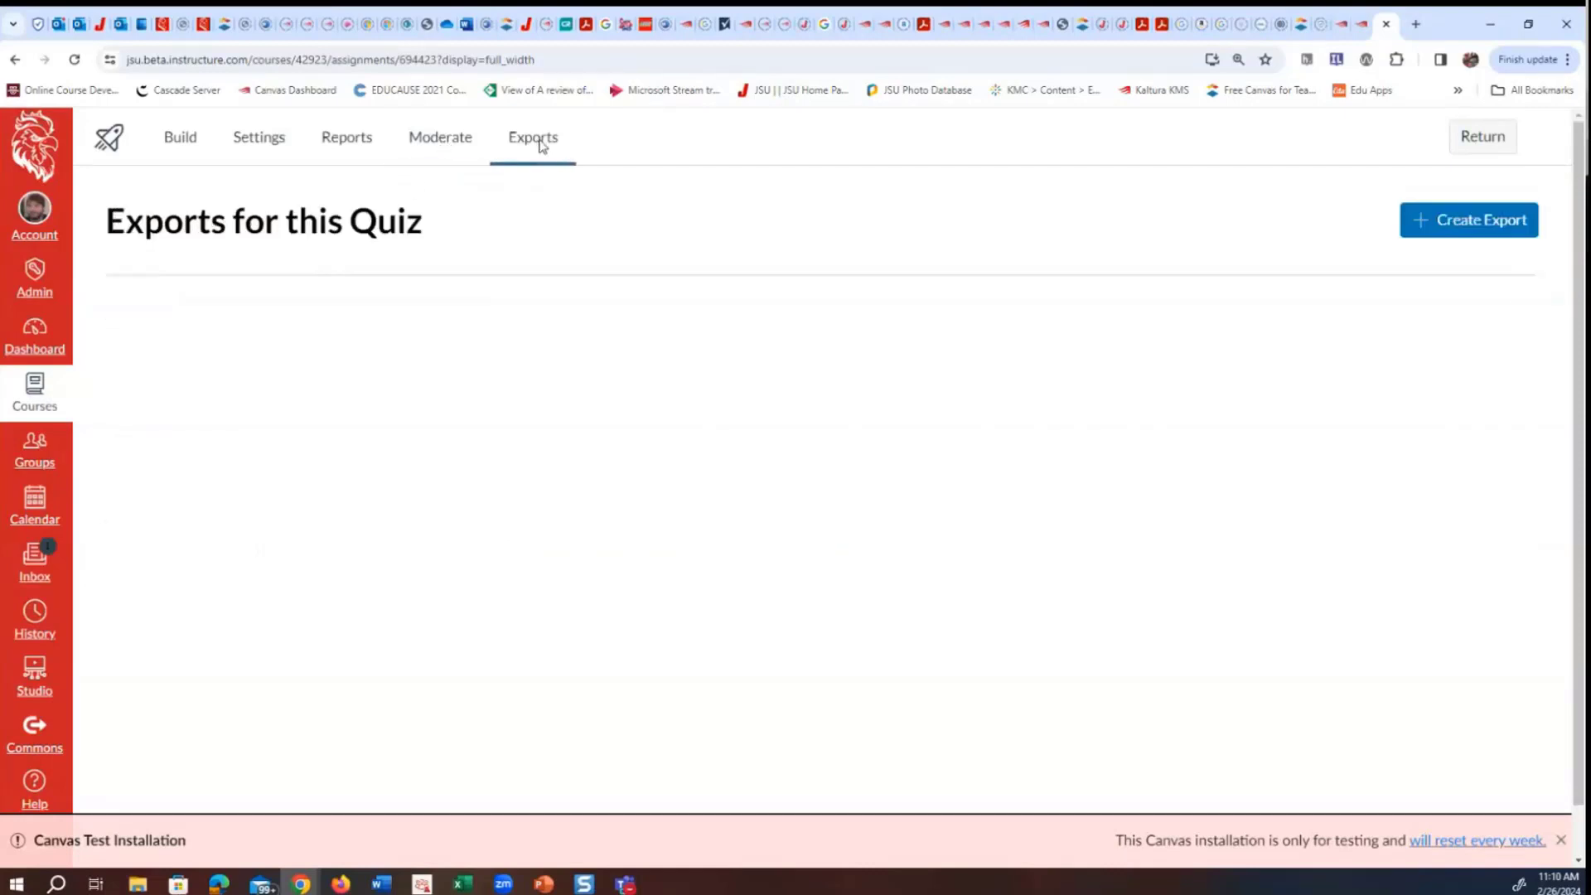
click(187, 149)
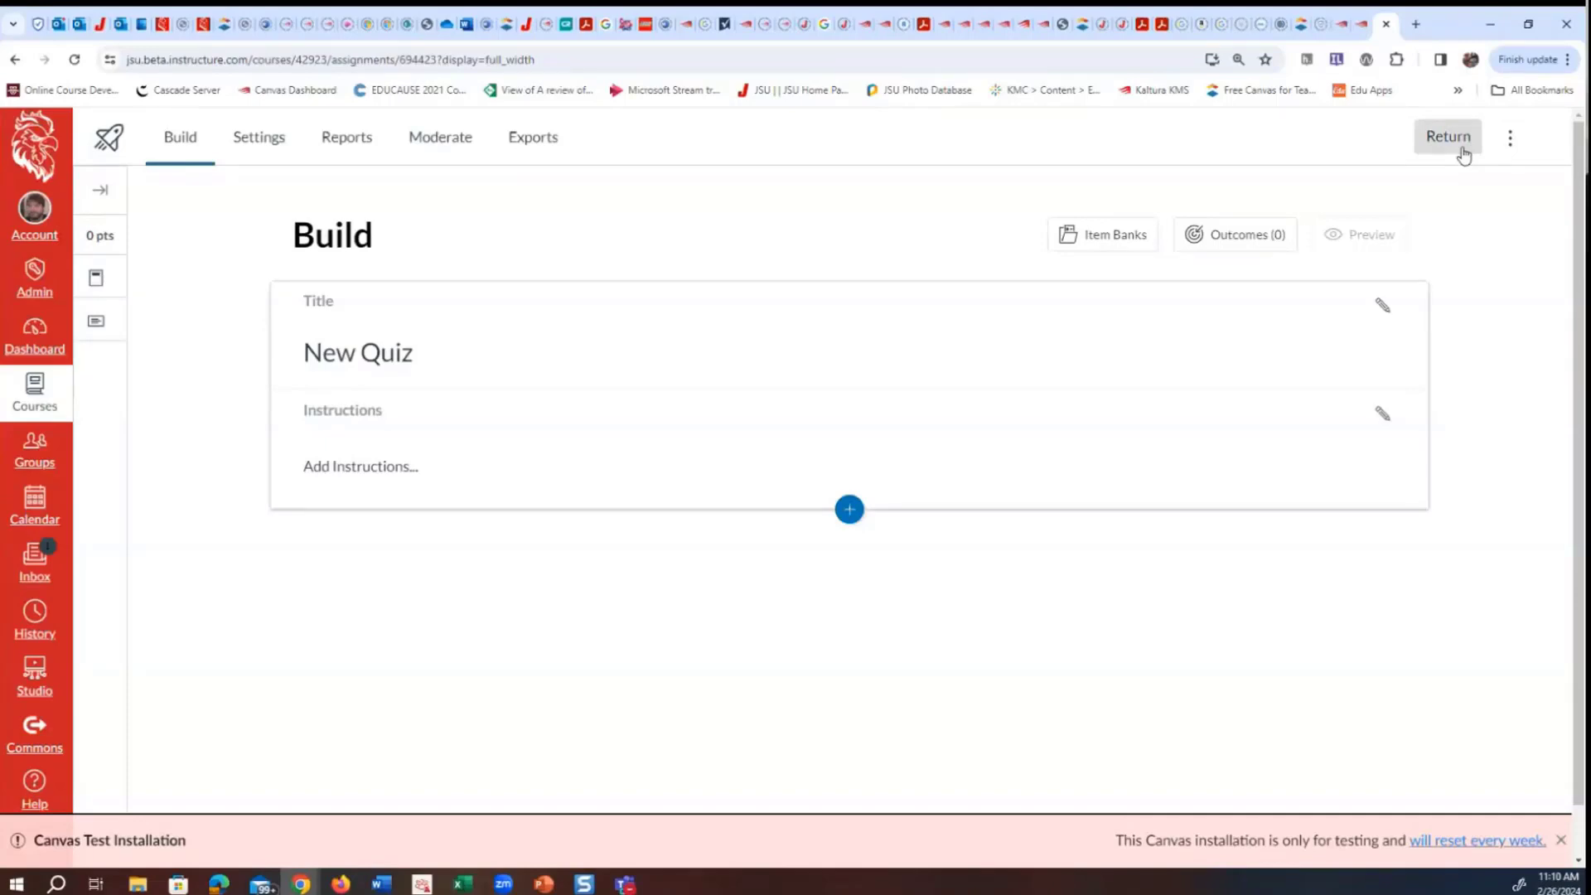
click(1509, 143)
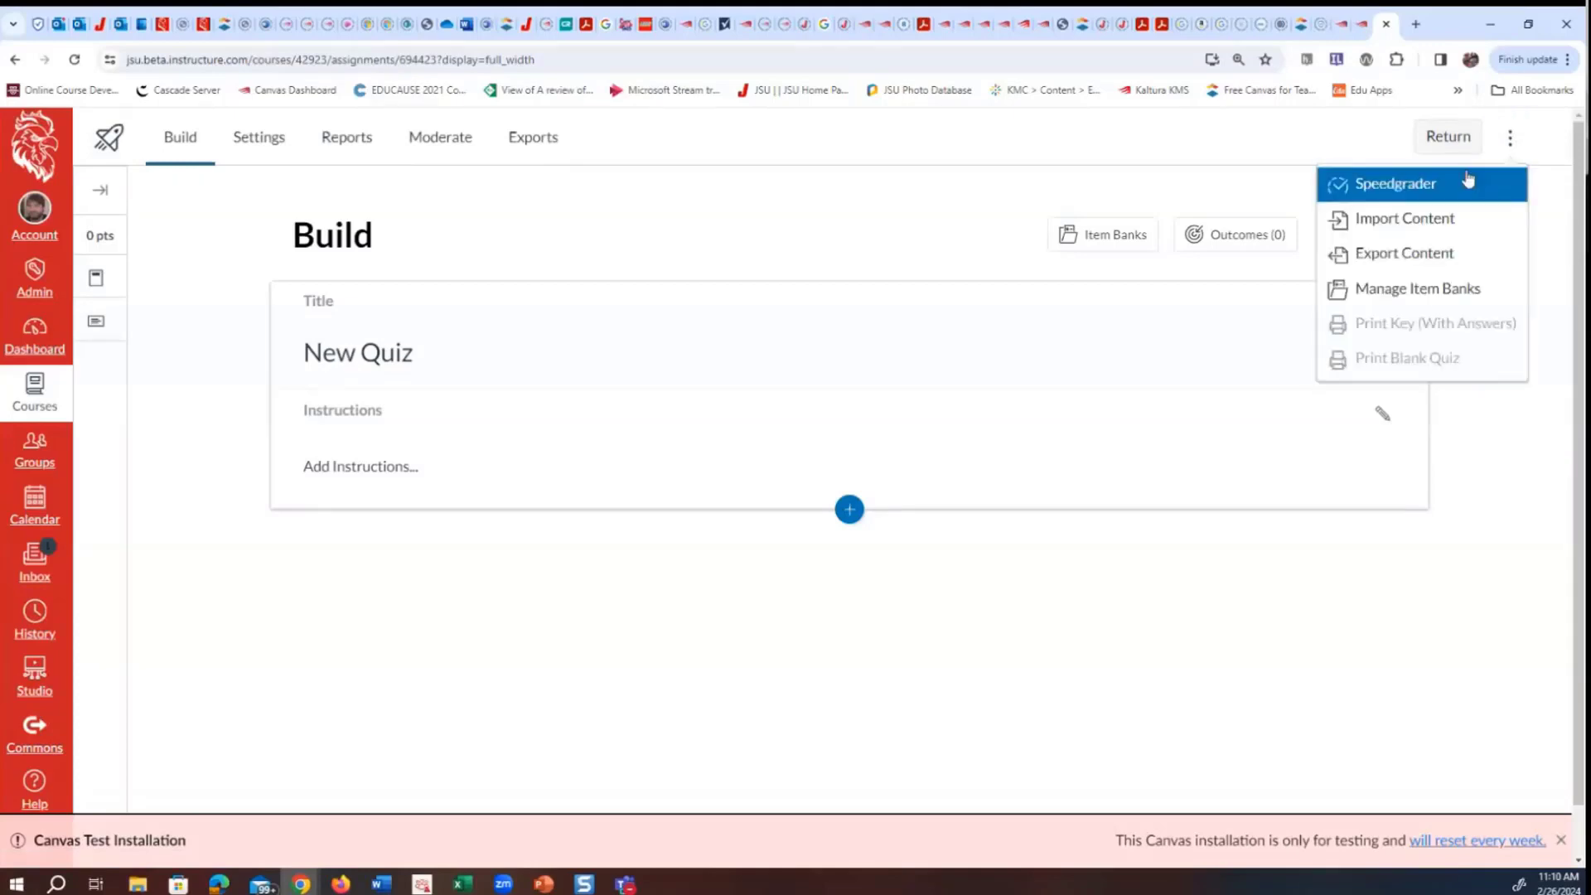